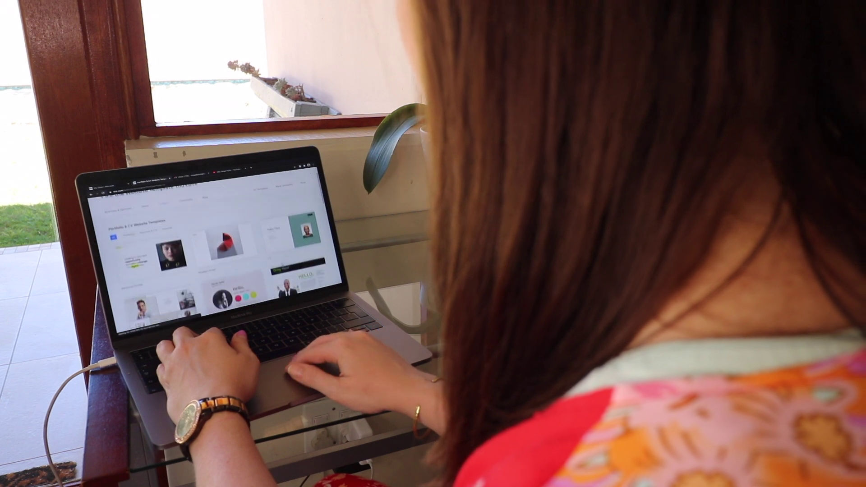
Step: Preview the Ashley personal blog template from Portfolio & CV and load its full demo
scroll(217, 252, down, 5)
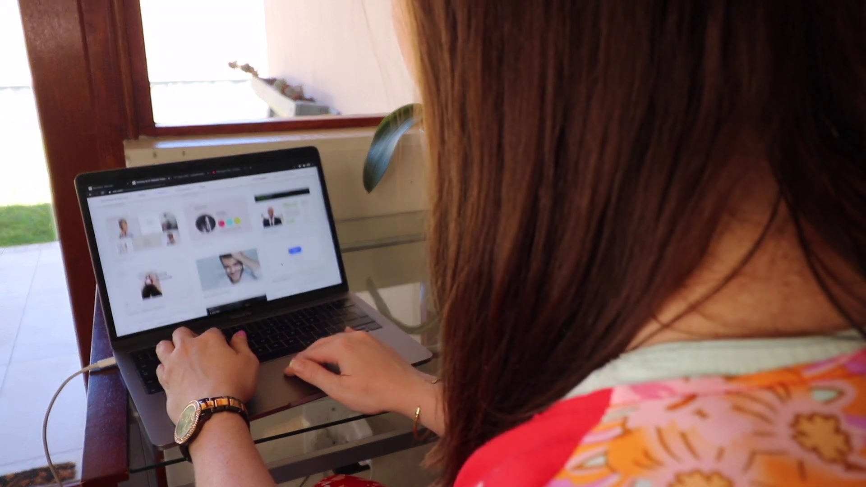
scroll(216, 253, down, 5)
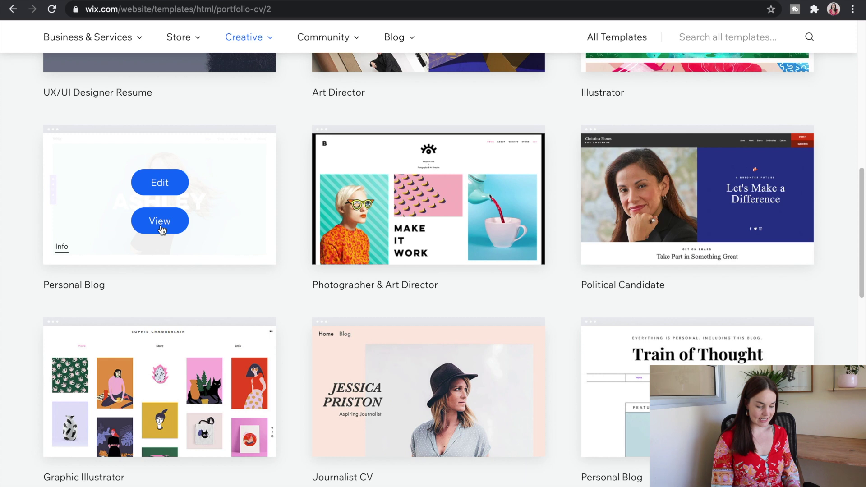
click(159, 220)
key(Escape)
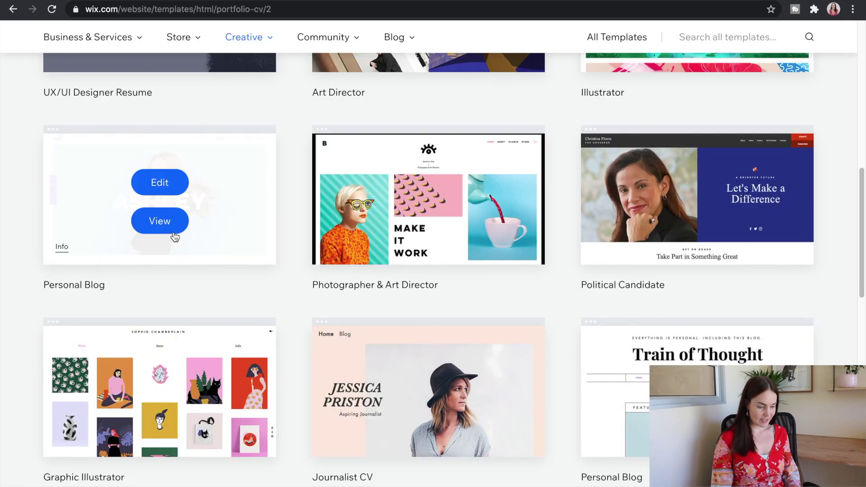
click(172, 224)
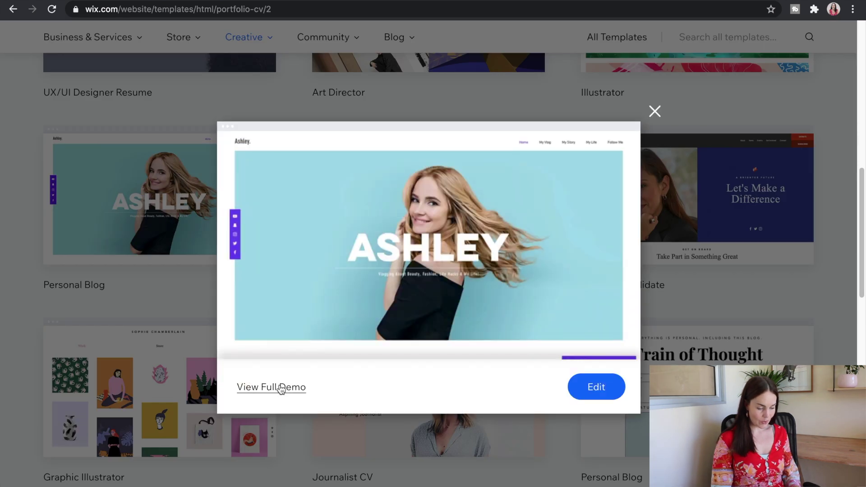
click(280, 385)
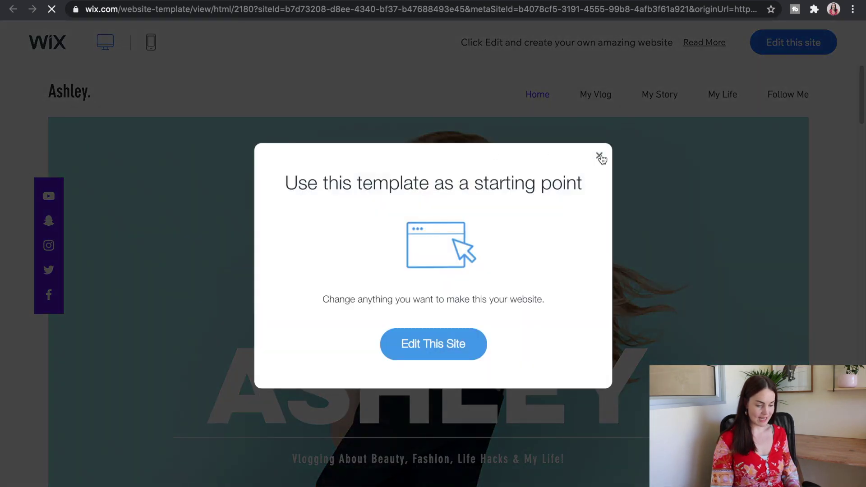
Step: Dismiss the 'Use this template' popup and start editing the Ashley demo
click(598, 156)
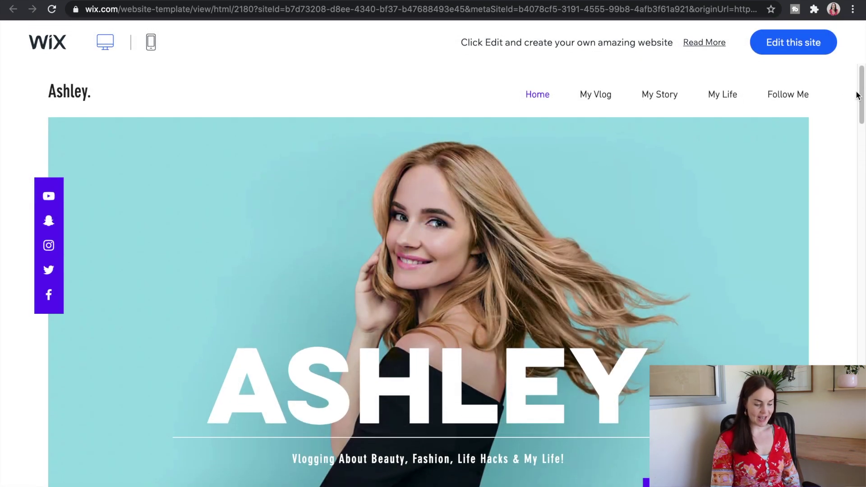
drag(857, 94, 824, 77)
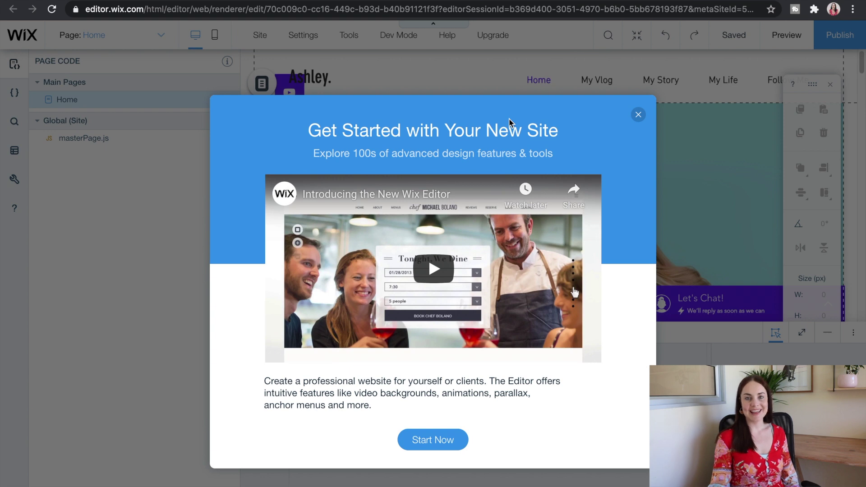
Step: Close the Get Started welcome dialog and minimize the code panel below the canvas
click(634, 119)
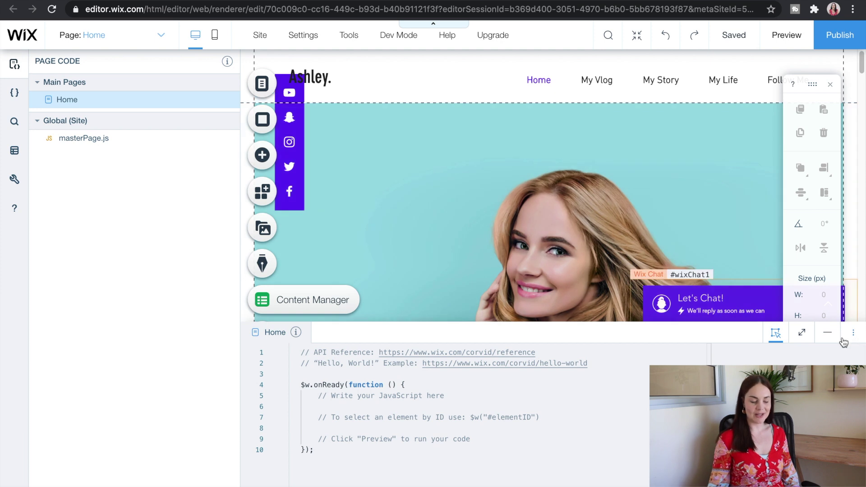
click(827, 334)
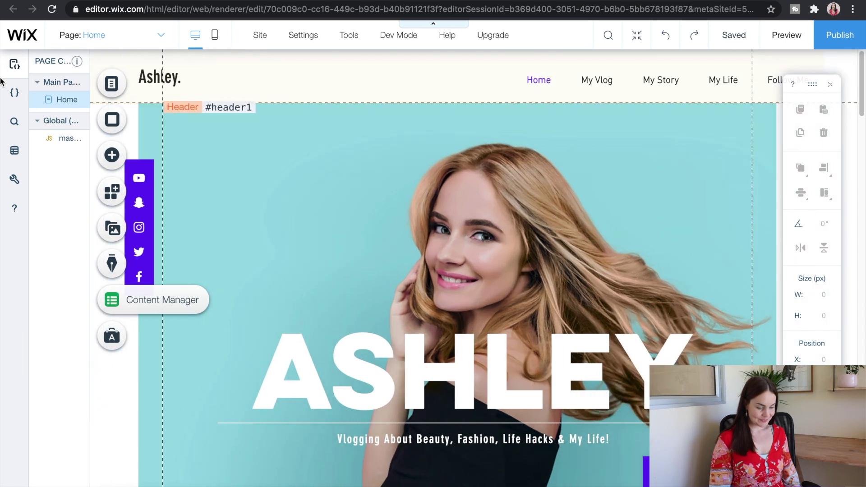
Step: Close the Page Code side panel, then scroll down the Ashley home page and back up
click(14, 65)
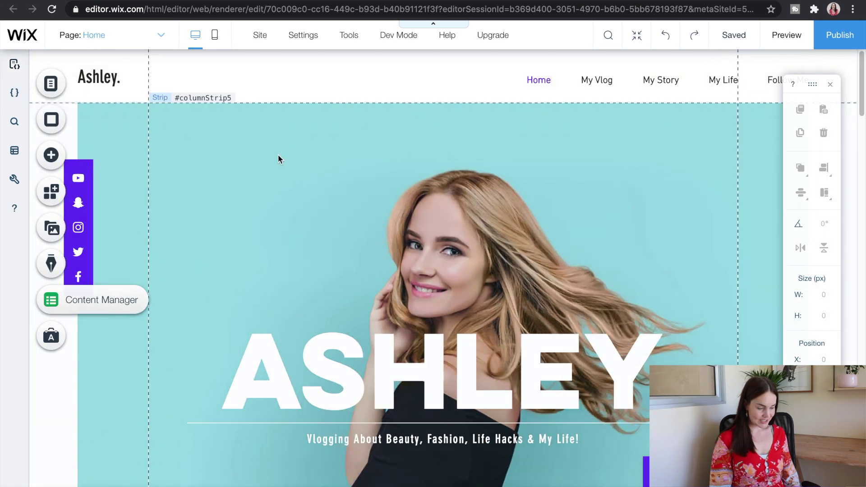
scroll(345, 158, down, 10)
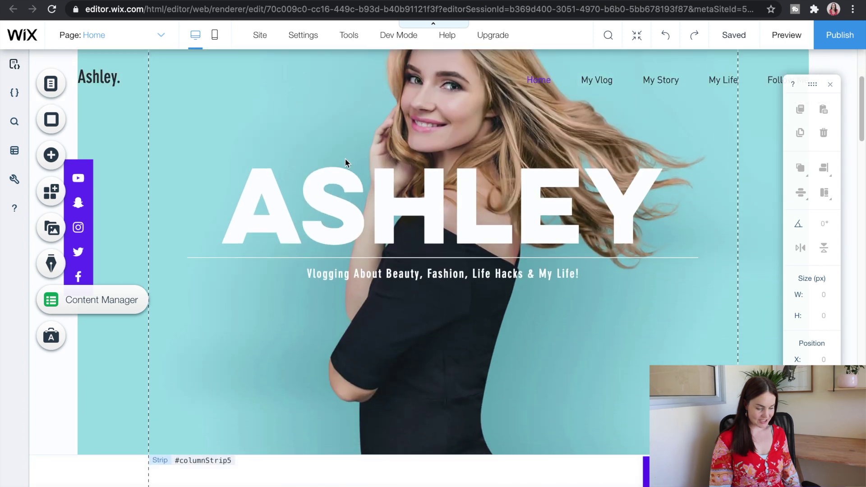
scroll(345, 158, down, 20)
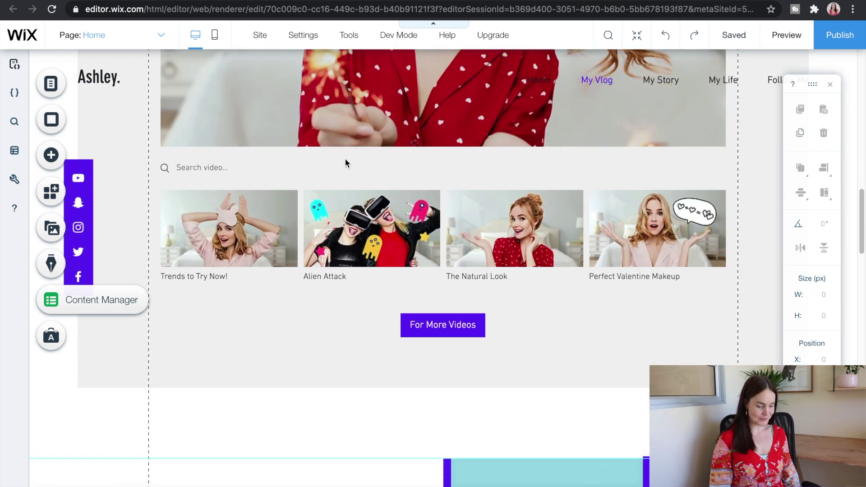
scroll(345, 163, down, 3)
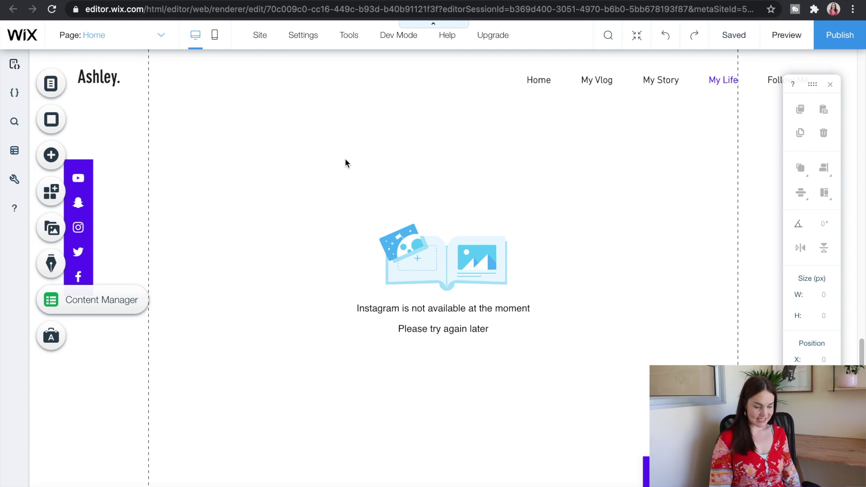
scroll(346, 160, up, 15)
scroll(345, 163, up, 15)
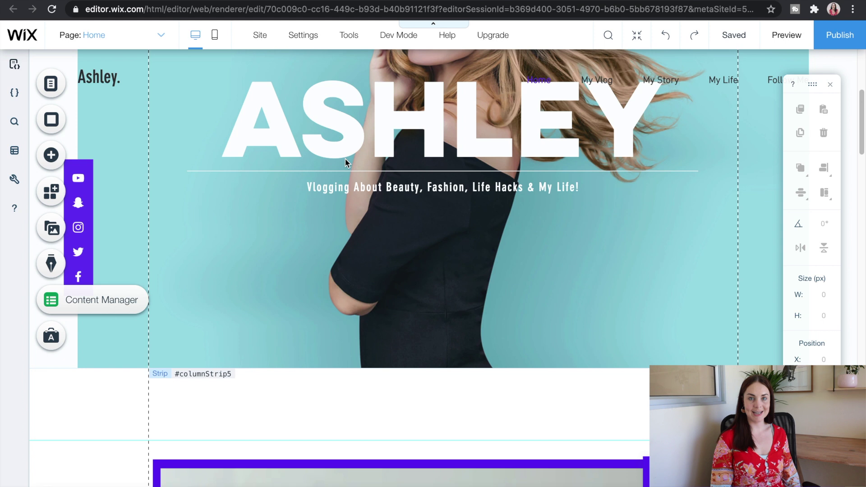
scroll(345, 162, up, 5)
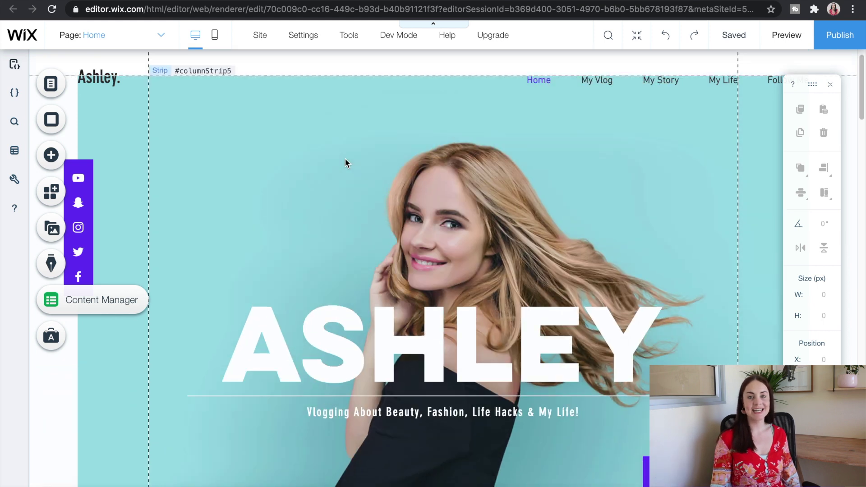
scroll(345, 162, up, 1)
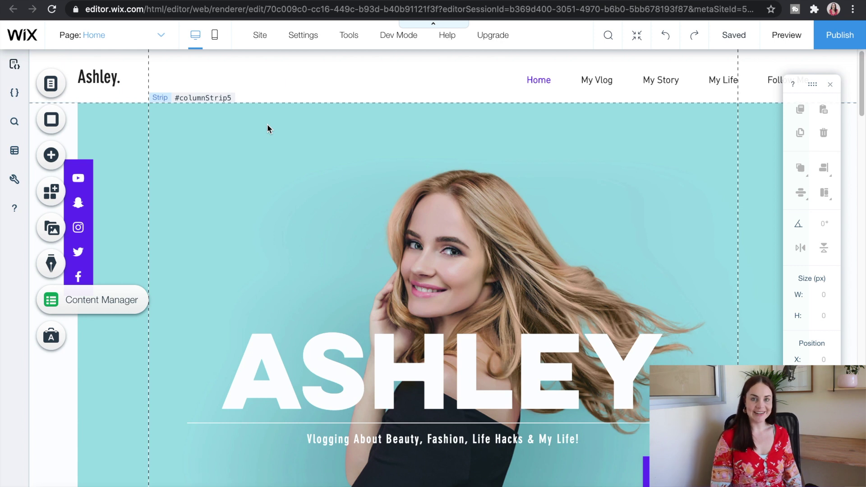
click(162, 36)
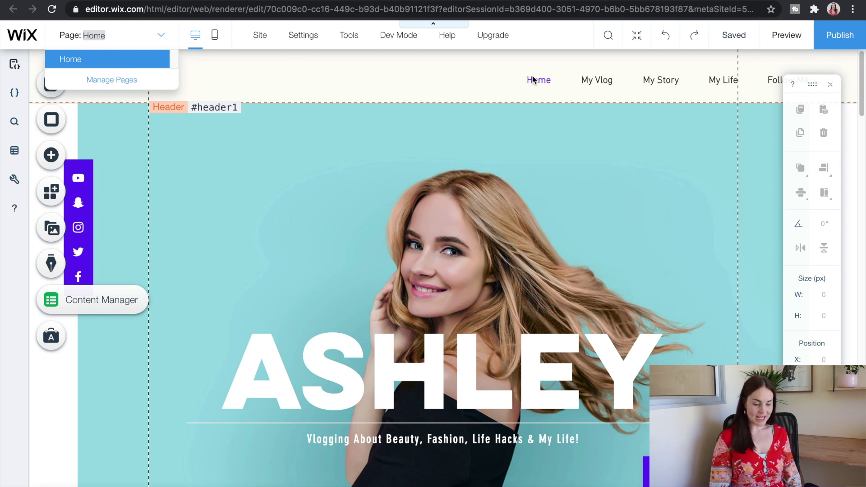
click(599, 83)
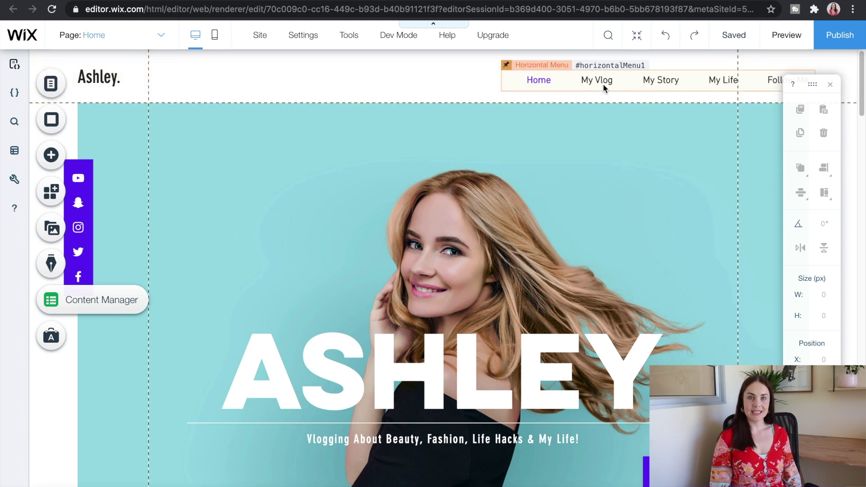
click(599, 83)
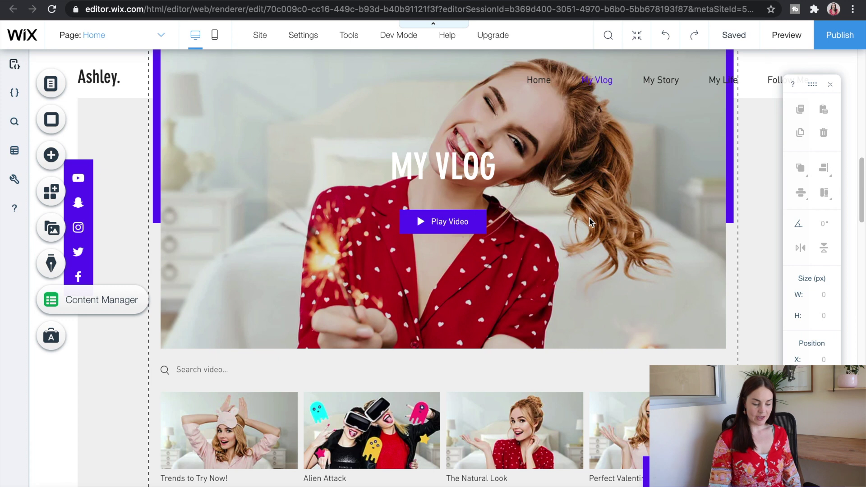
scroll(589, 221, down, 10)
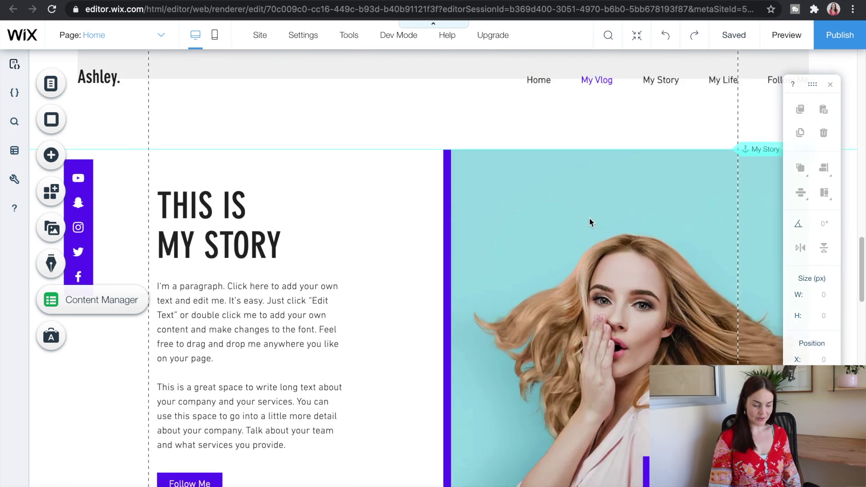
scroll(589, 219, down, 10)
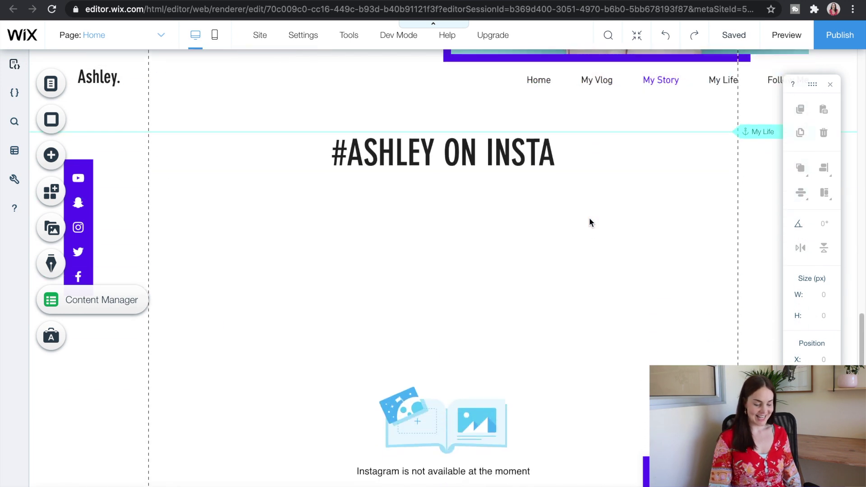
scroll(589, 217, up, 10)
scroll(589, 218, down, 2)
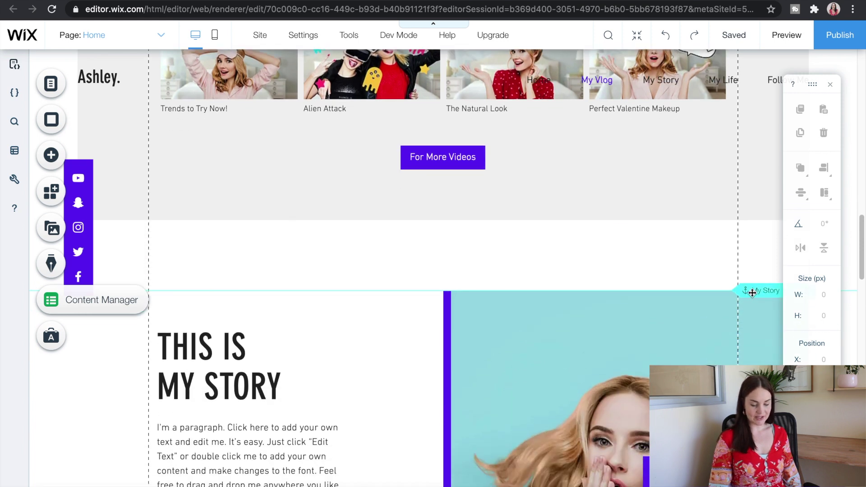
scroll(751, 292, up, 15)
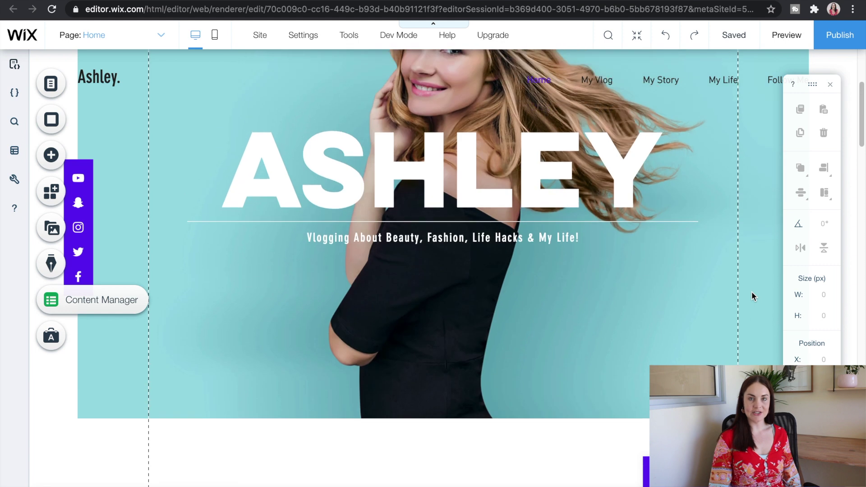
scroll(752, 296, up, 1)
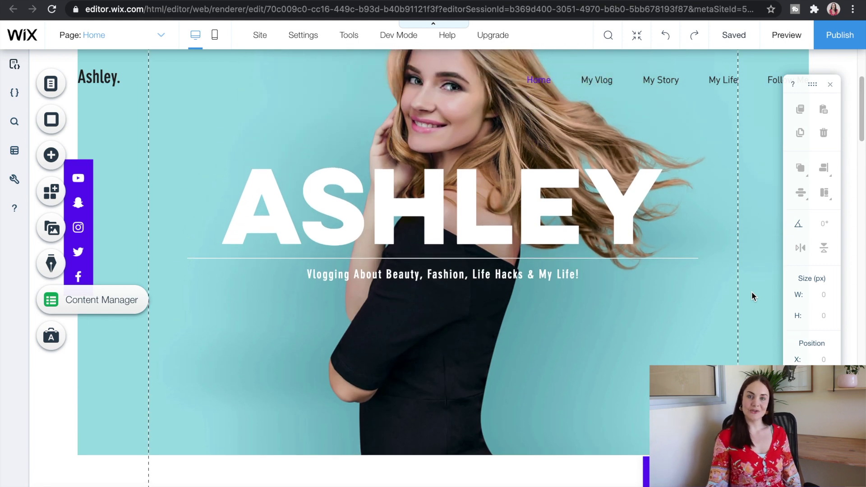
scroll(751, 296, up, 4)
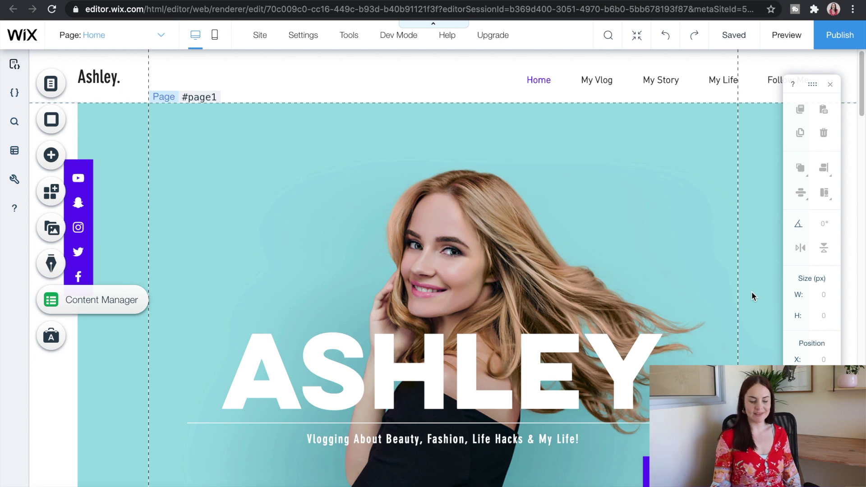
click(426, 375)
mouse_move(441, 368)
mouse_down()
mouse_move(419, 278)
mouse_move(444, 233)
mouse_move(410, 304)
mouse_move(494, 248)
mouse_move(450, 248)
mouse_move(435, 335)
mouse_move(441, 355)
mouse_up()
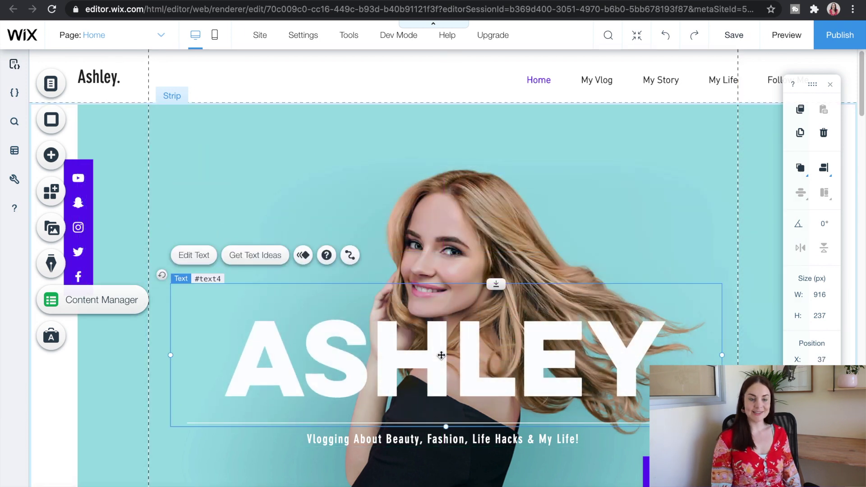
scroll(441, 355, down, 2)
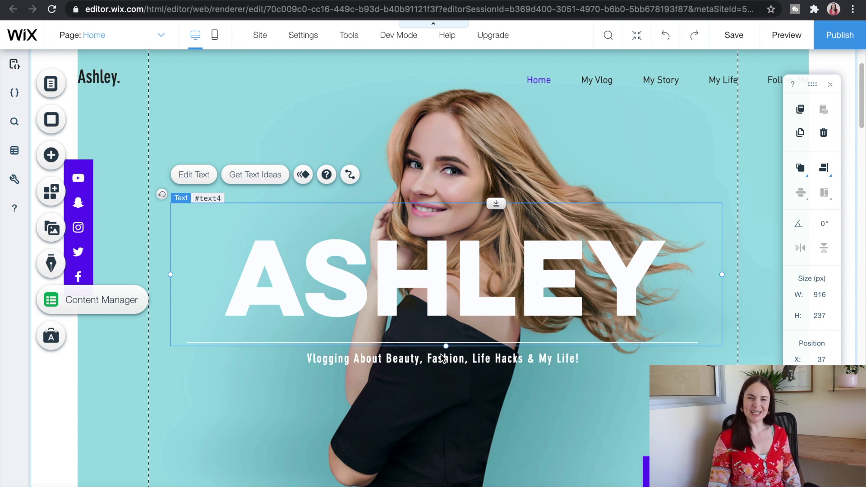
mouse_move(442, 360)
mouse_down()
mouse_move(433, 377)
mouse_move(433, 366)
mouse_up()
Step: Replace the hero strip's portrait background with the Keyboard and Mouse desk photo
scroll(415, 235, up, 2)
click(410, 222)
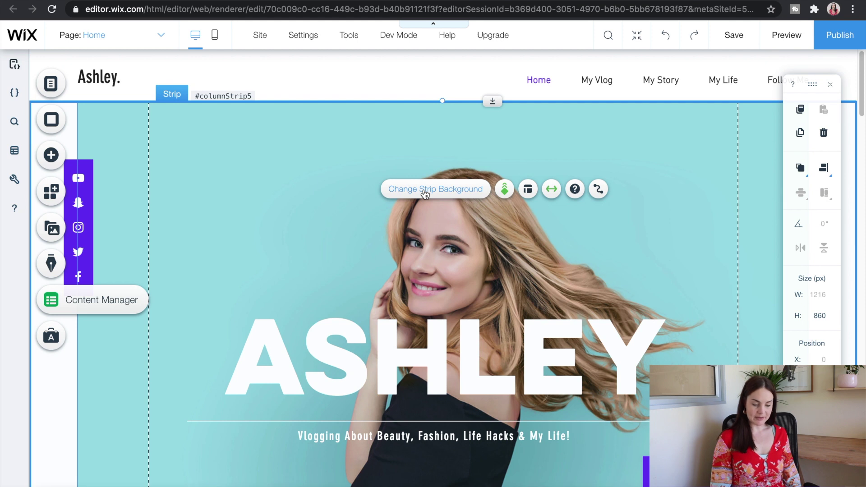
scroll(424, 192, down, 1)
scroll(424, 190, up, 1)
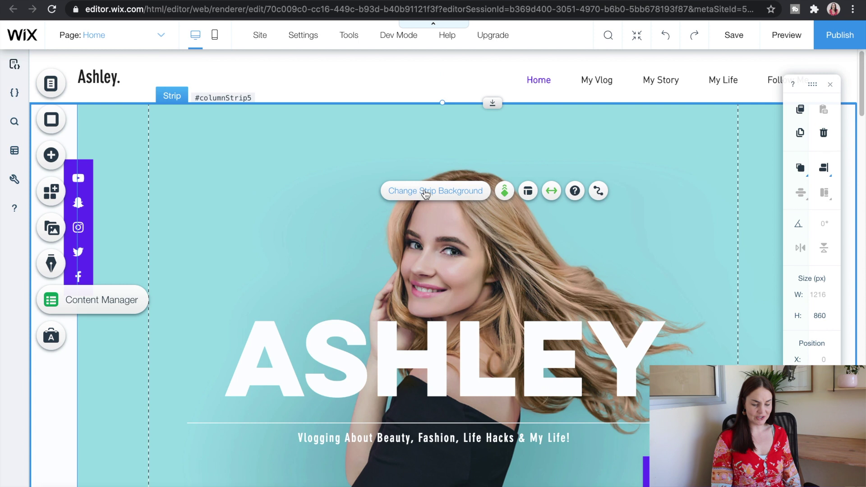
click(450, 193)
scroll(769, 322, down, 5)
scroll(771, 323, down, 1)
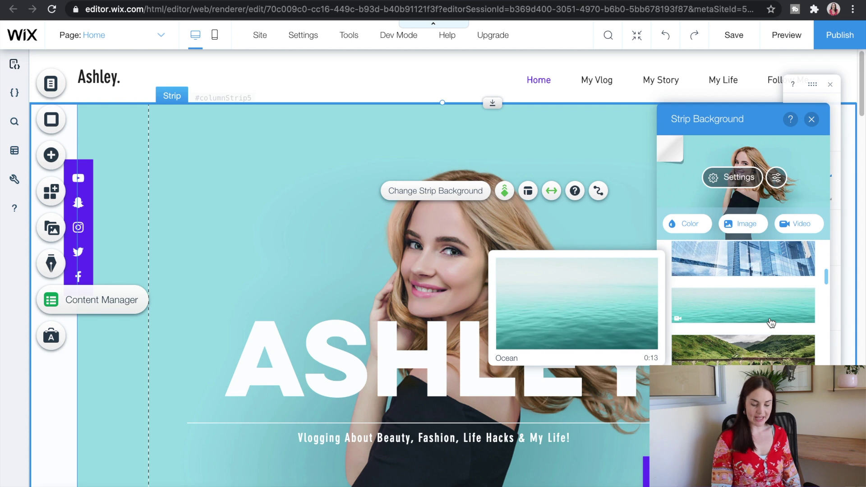
scroll(771, 323, down, 10)
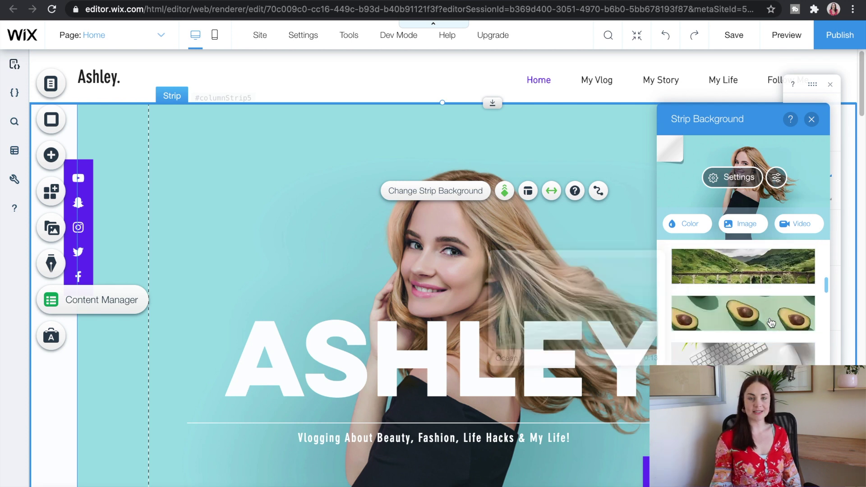
scroll(771, 323, up, 1)
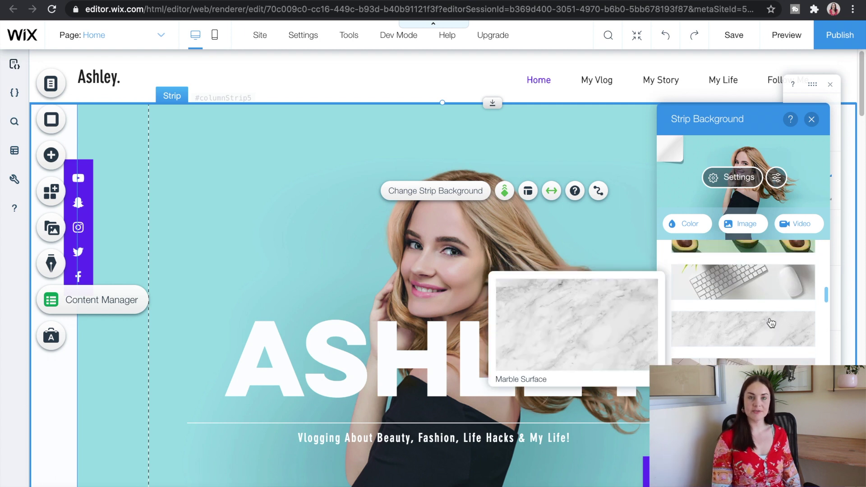
click(765, 287)
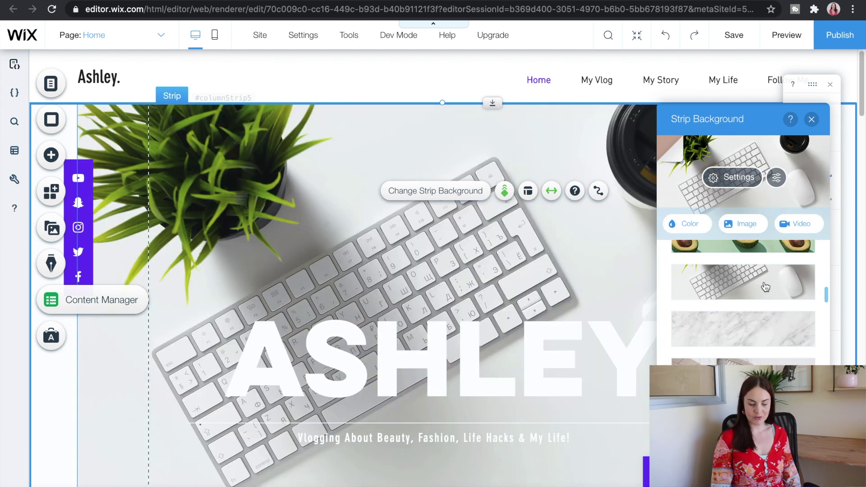
scroll(542, 298, down, 5)
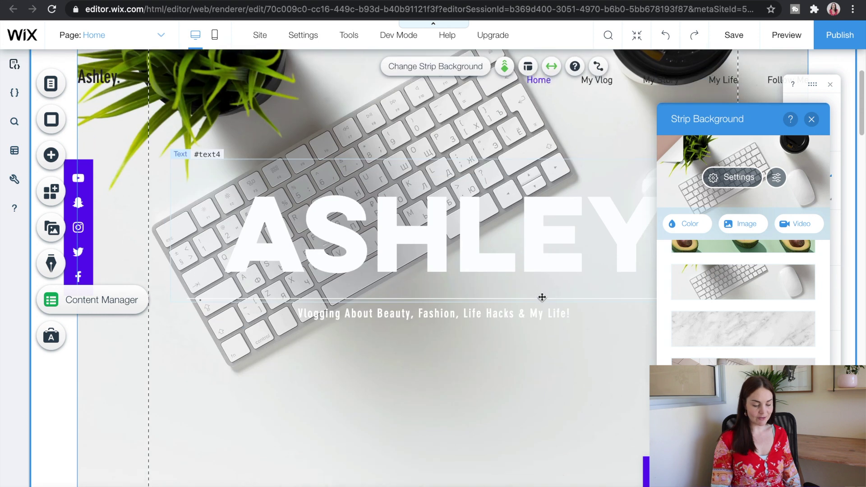
scroll(542, 297, down, 7)
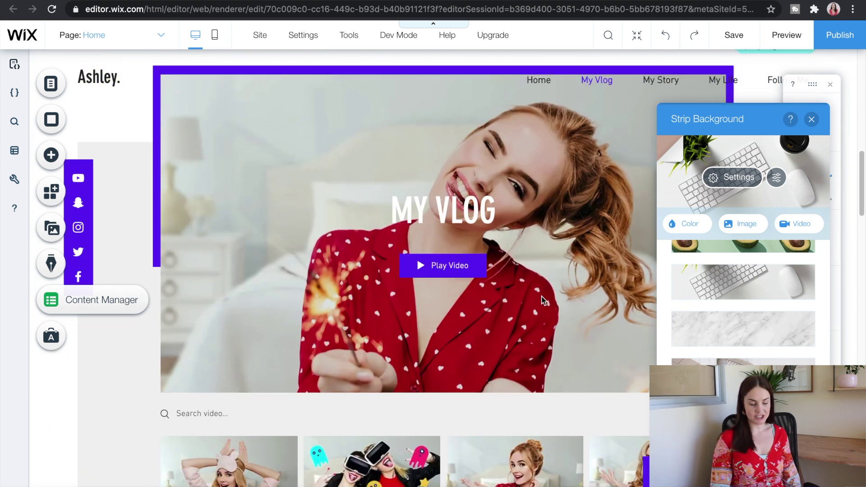
scroll(543, 301, up, 3)
click(570, 256)
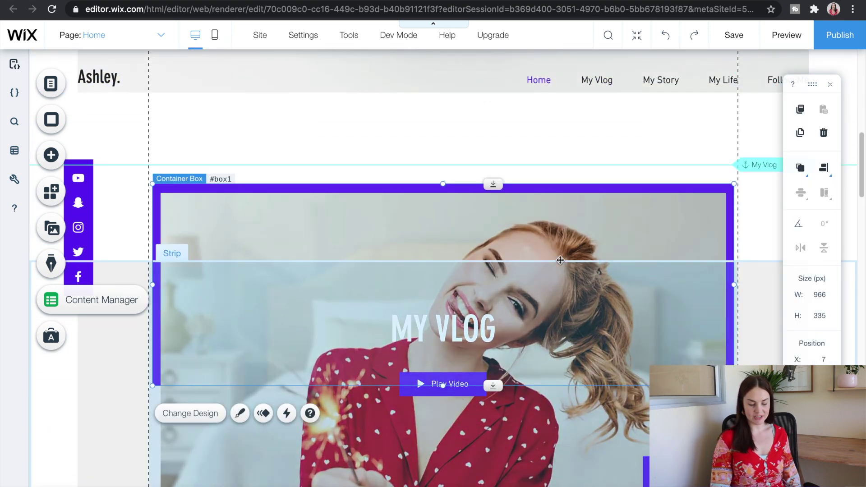
scroll(581, 253, down, 15)
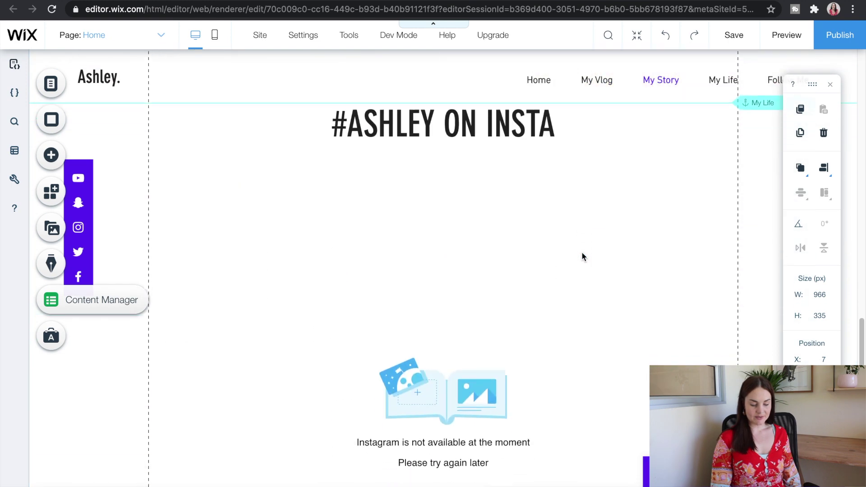
scroll(582, 256, down, 10)
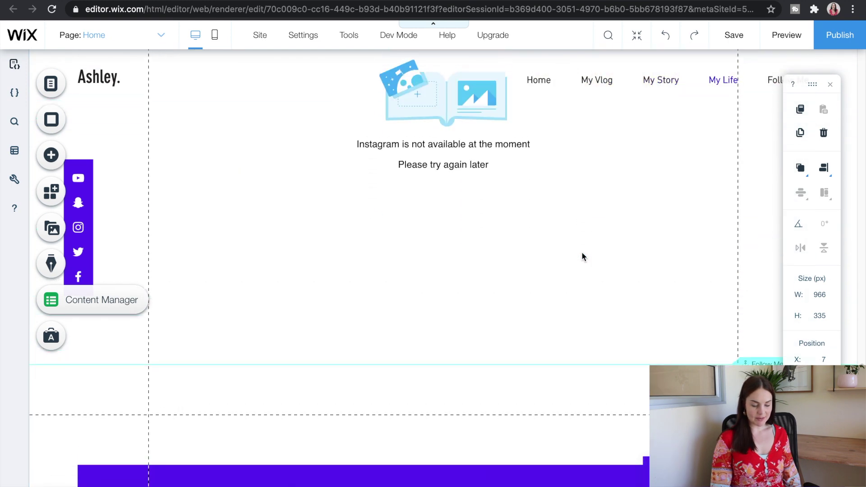
scroll(582, 256, up, 20)
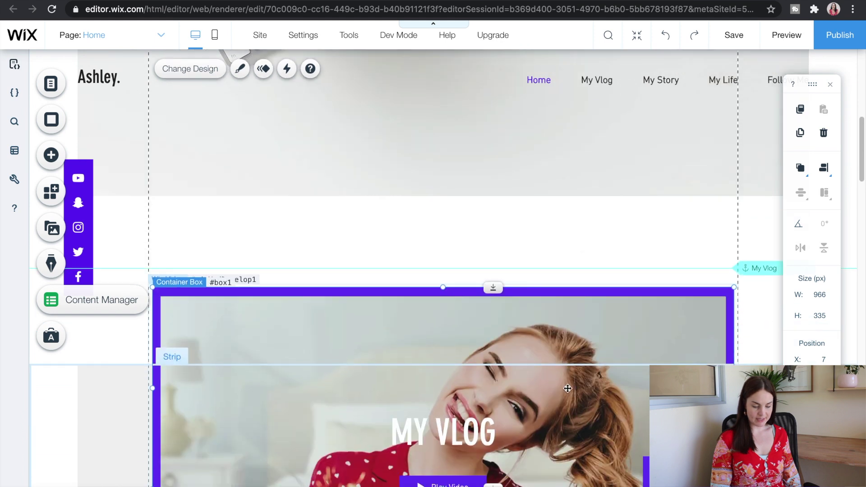
click(567, 388)
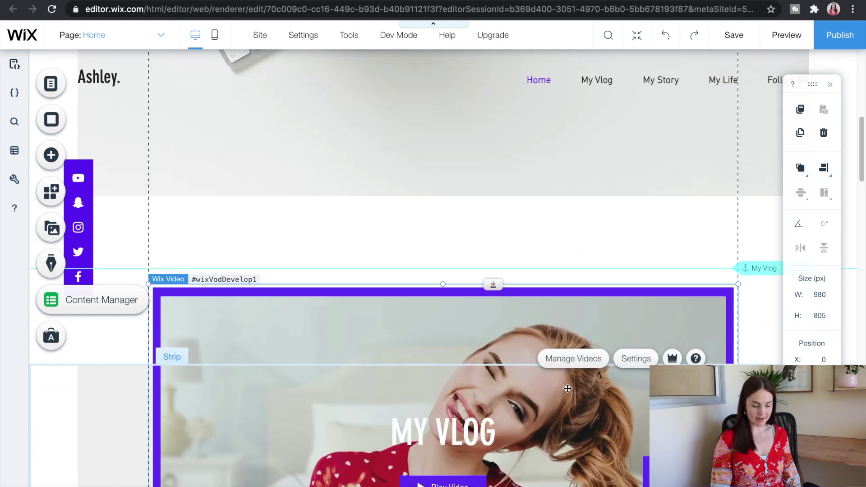
key(Delete)
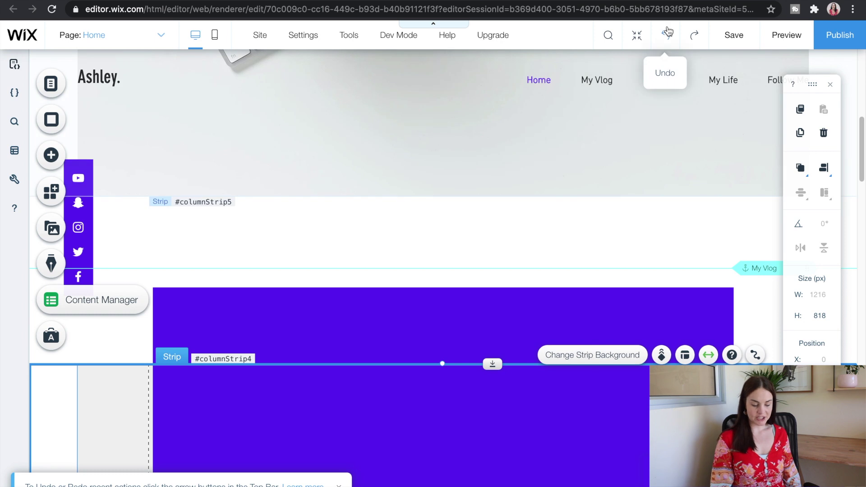
click(667, 31)
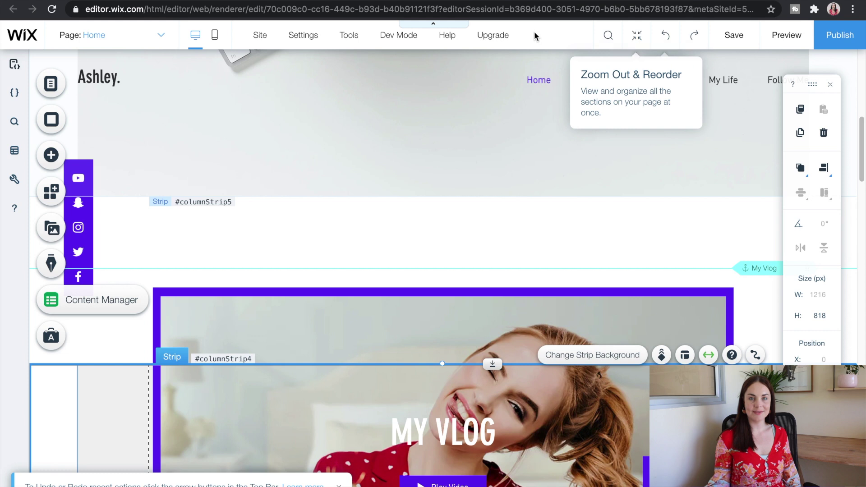
scroll(508, 138, down, 1)
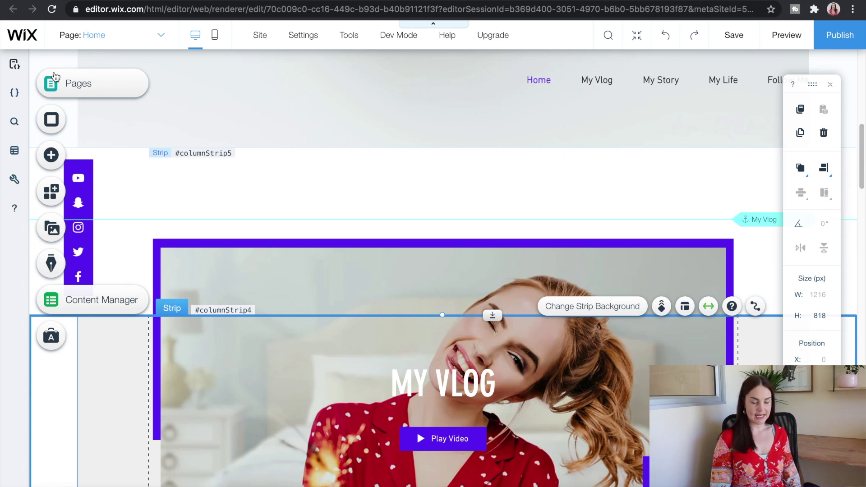
Step: Glance at the Pages list and Page Background options, then bring up the Add panel's strips
click(60, 85)
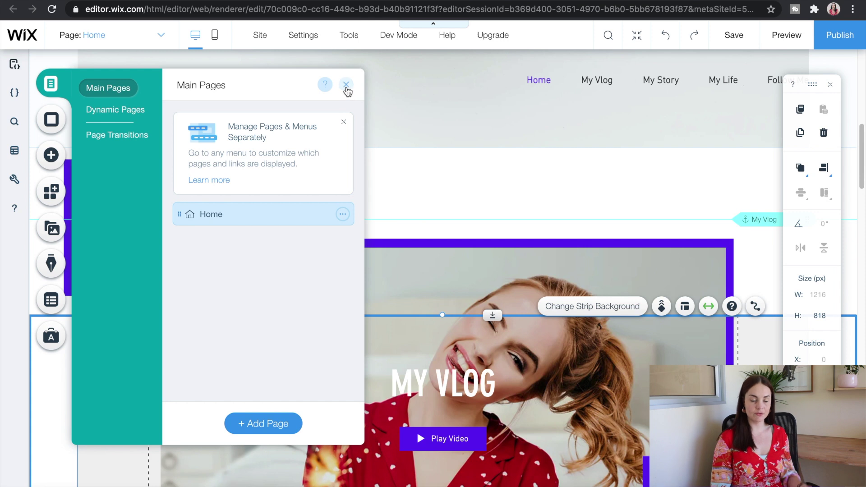
click(346, 85)
click(51, 119)
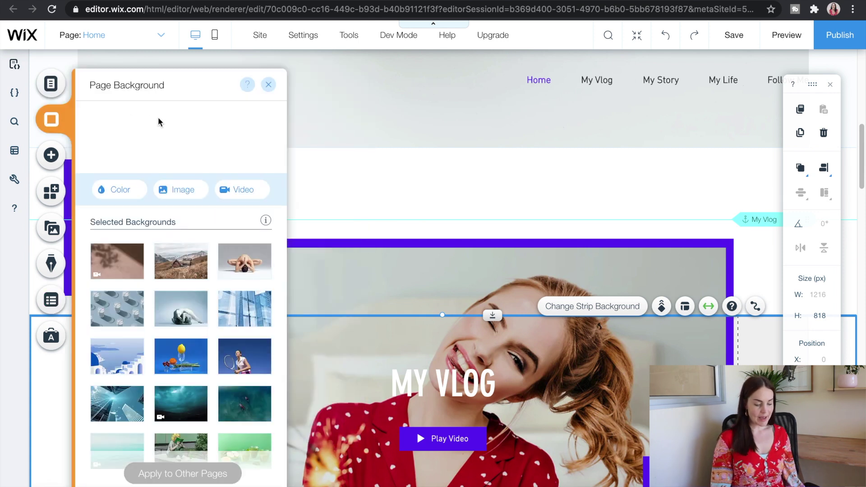
click(61, 155)
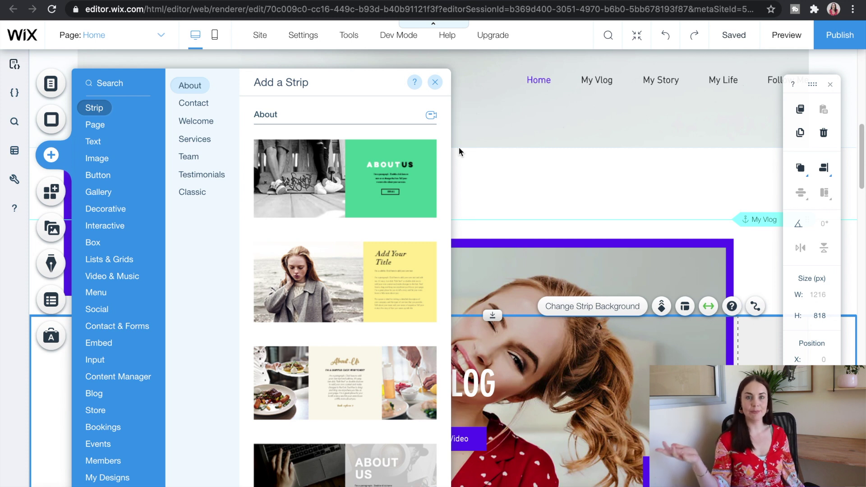
Step: Preview the Contact, Welcome and Services strip designs and the Text elements
click(213, 104)
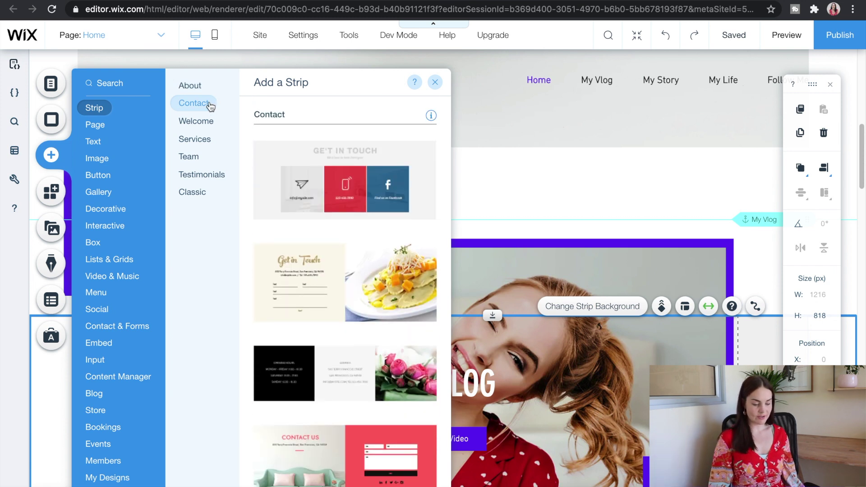
click(201, 128)
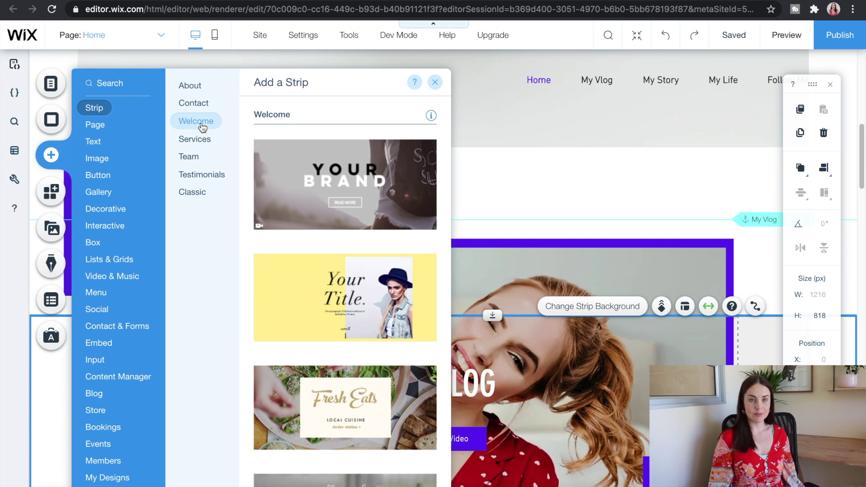
click(193, 141)
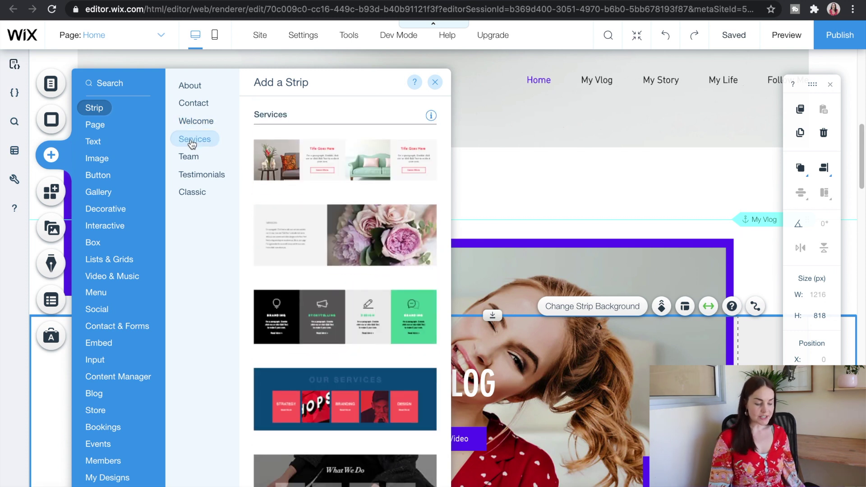
click(86, 141)
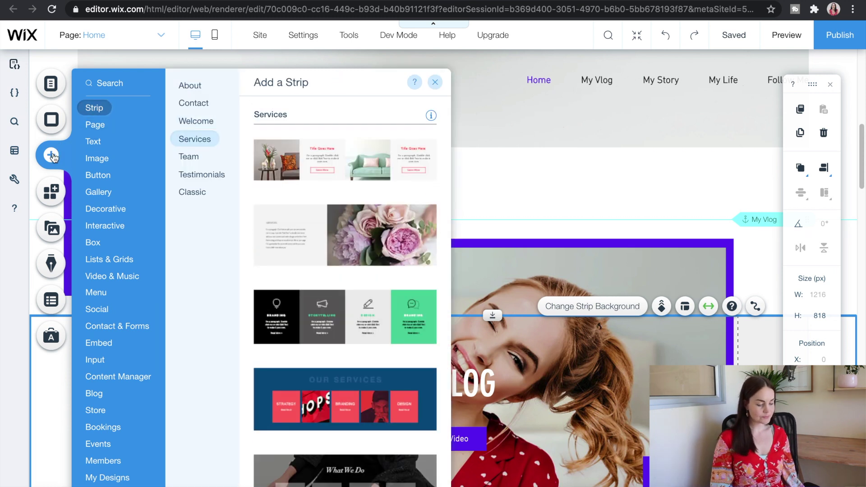
Step: Return to the Add panel and browse the Interactive, Button and Lists & Grids categories
click(55, 120)
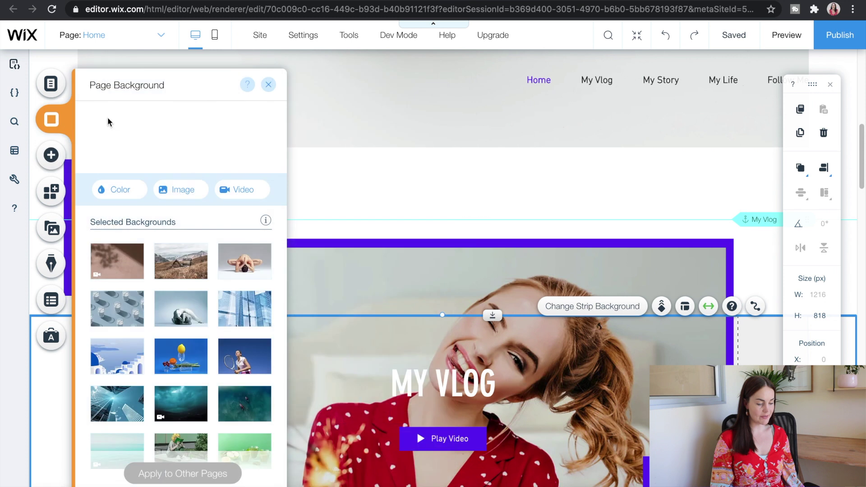
click(51, 155)
click(91, 228)
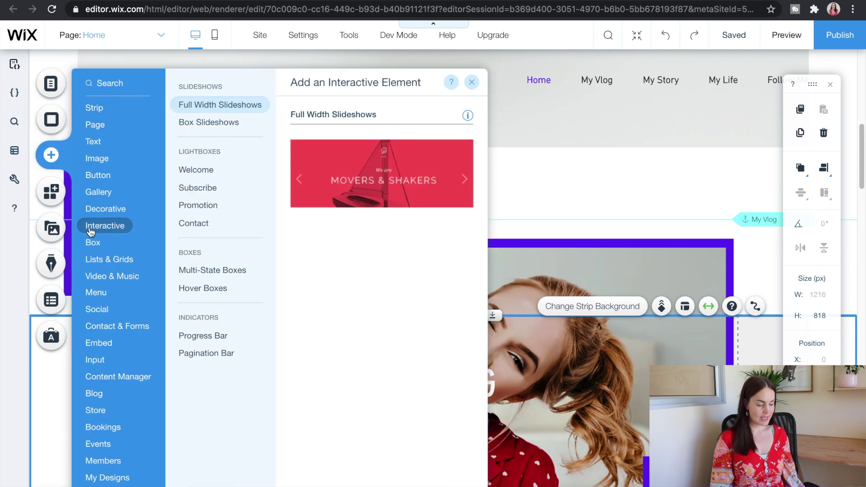
mouse_move(143, 176)
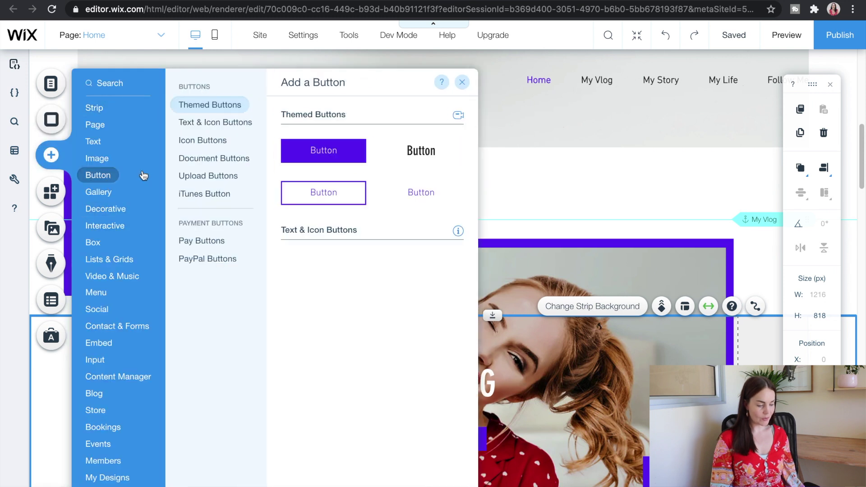
mouse_move(127, 260)
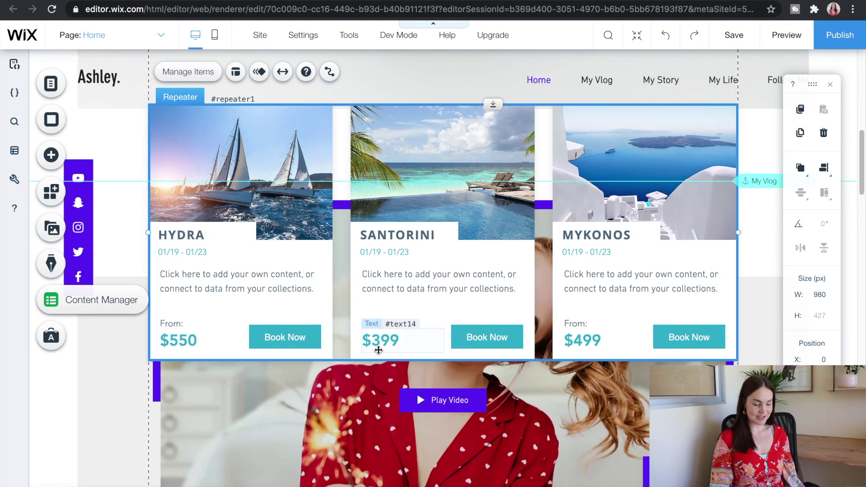
Step: Move the Wix Video strip below the travel cards repeater
click(491, 210)
click(491, 211)
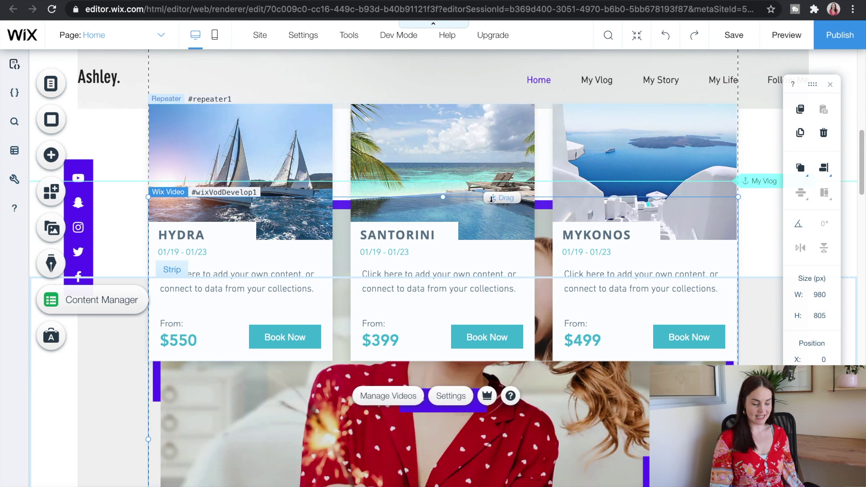
drag(491, 210, 463, 400)
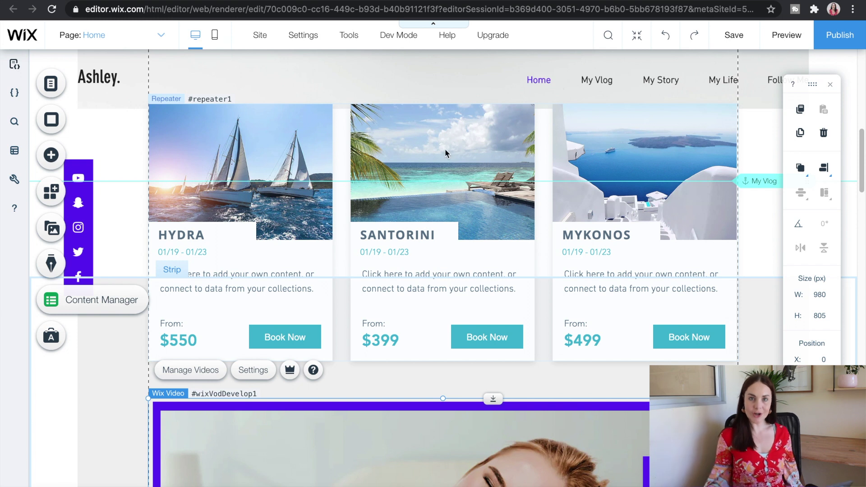
Step: Delete the Hydra, Santorini and Mykonos travel cards grid and return to the Add panel
click(418, 145)
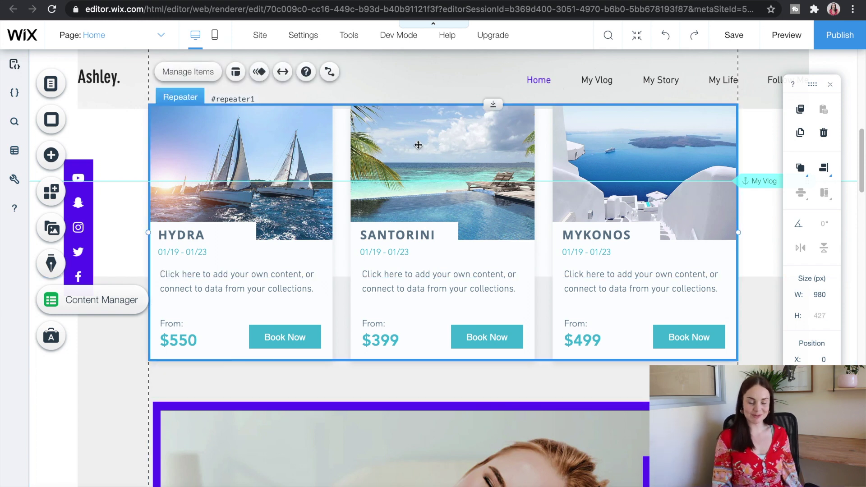
key(Delete)
click(51, 154)
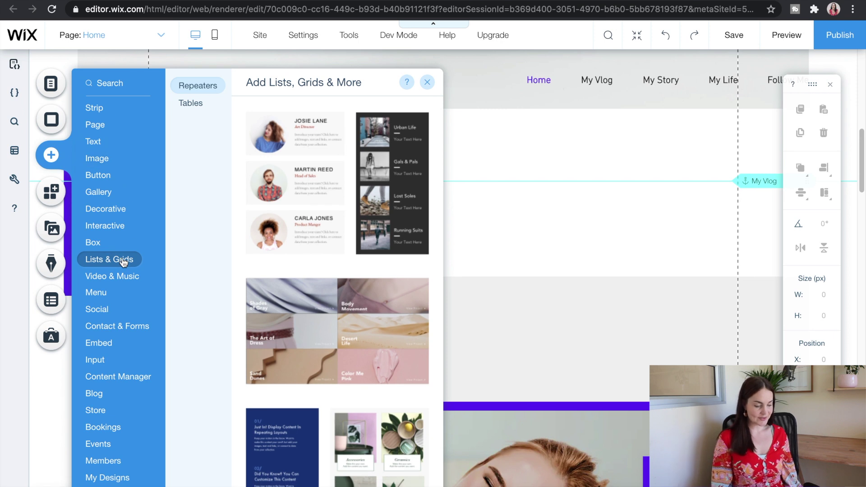
Step: Browse the Gallery, Video & Music, Menu and Social categories, ending on Blog's Start a Blog overview
click(103, 194)
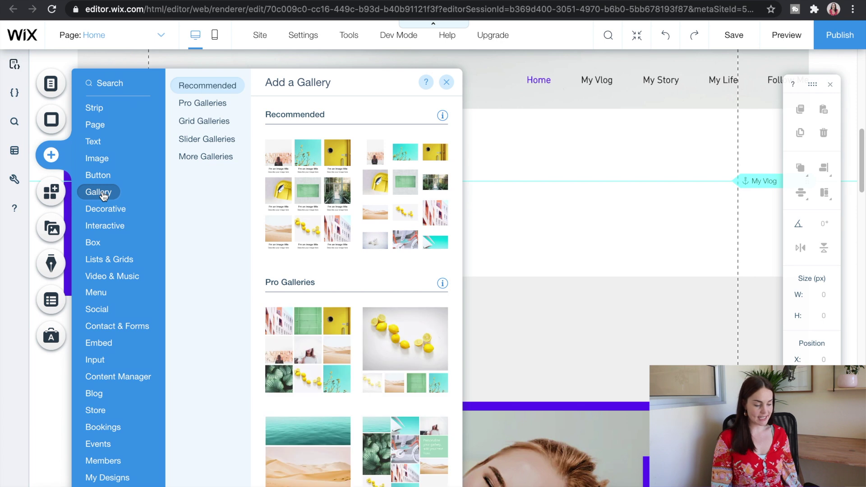
click(105, 226)
click(115, 276)
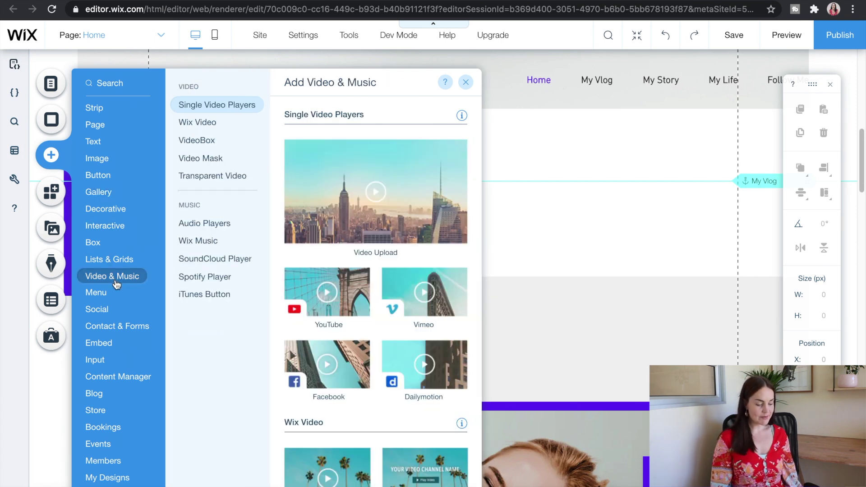
click(100, 295)
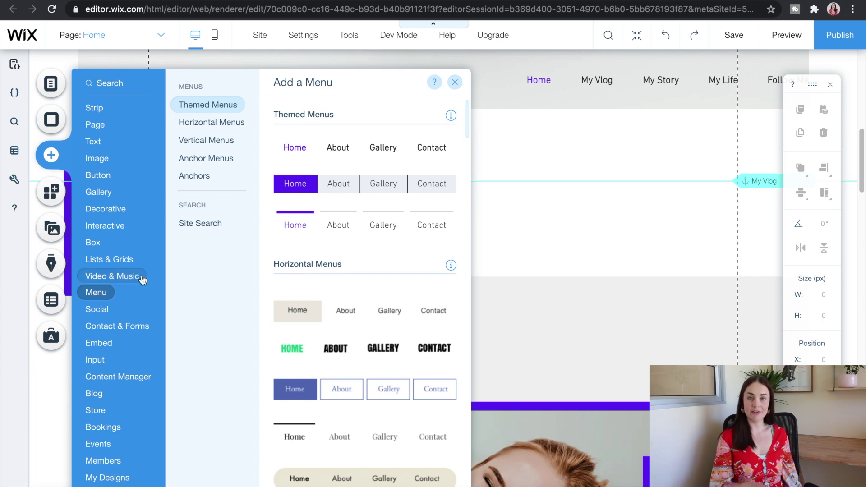
mouse_move(107, 312)
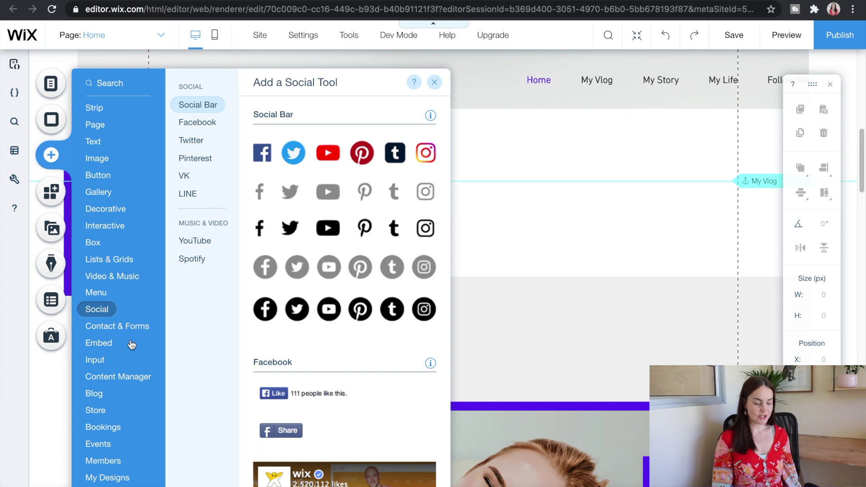
mouse_move(96, 395)
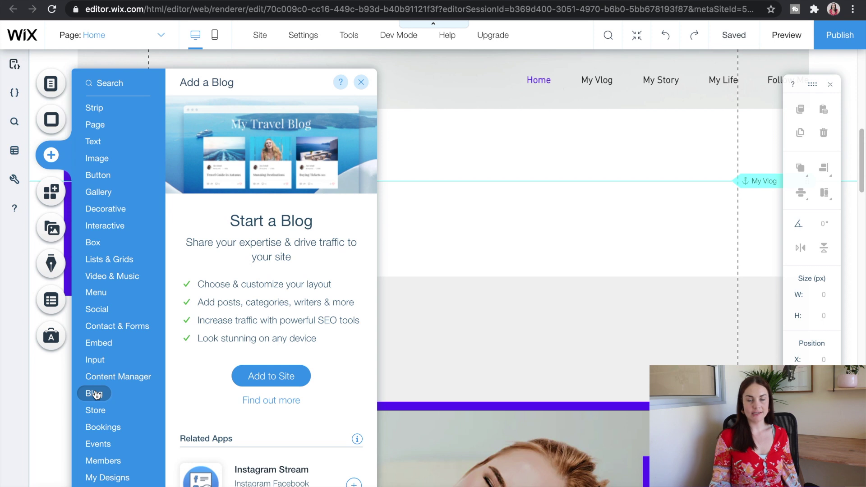
Step: Add a plain Wix Blog to the site, opening a blank new post
click(270, 376)
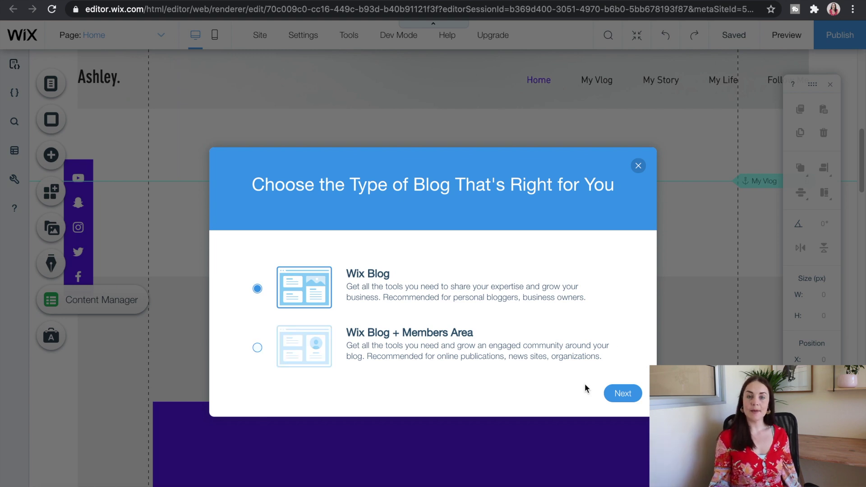
click(625, 396)
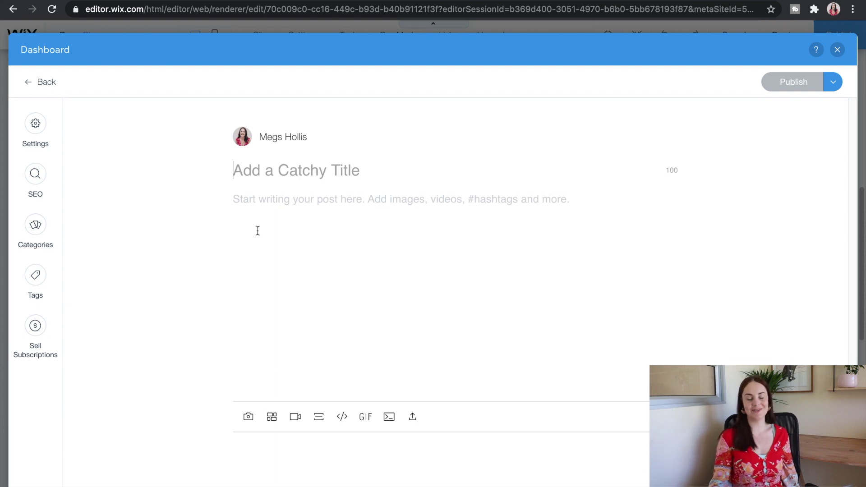
Step: Open and then close the blog post's SEO settings
click(291, 203)
click(36, 174)
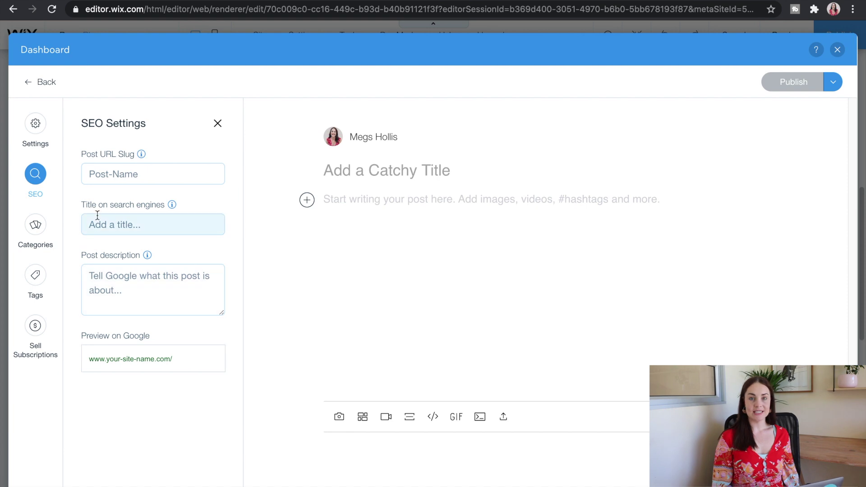
click(39, 170)
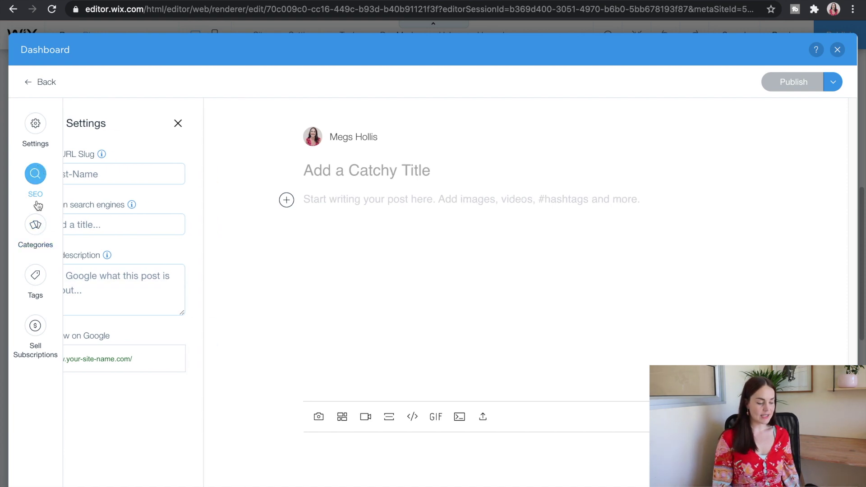
Step: Create and tick the post categories YOUTUBE and LIFESTYLE
click(41, 231)
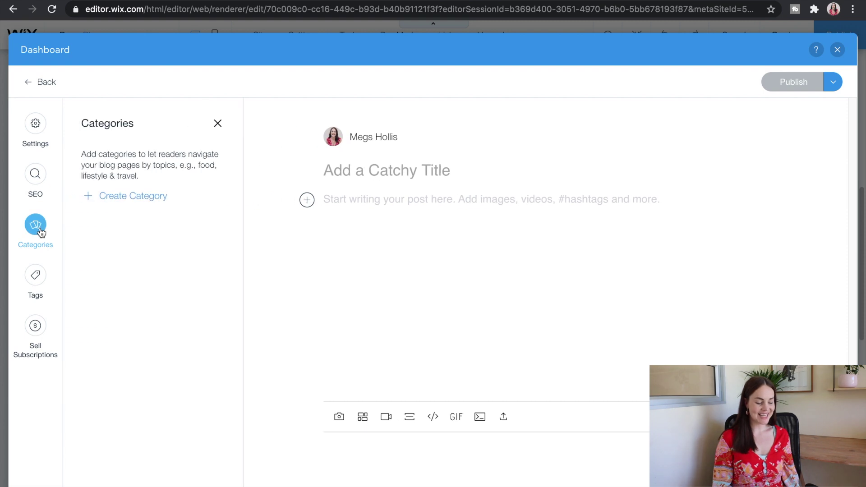
click(128, 196)
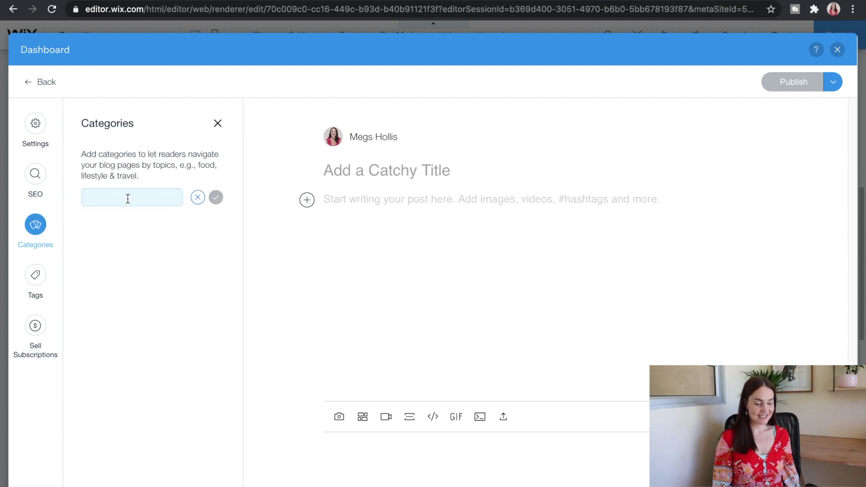
click(128, 199)
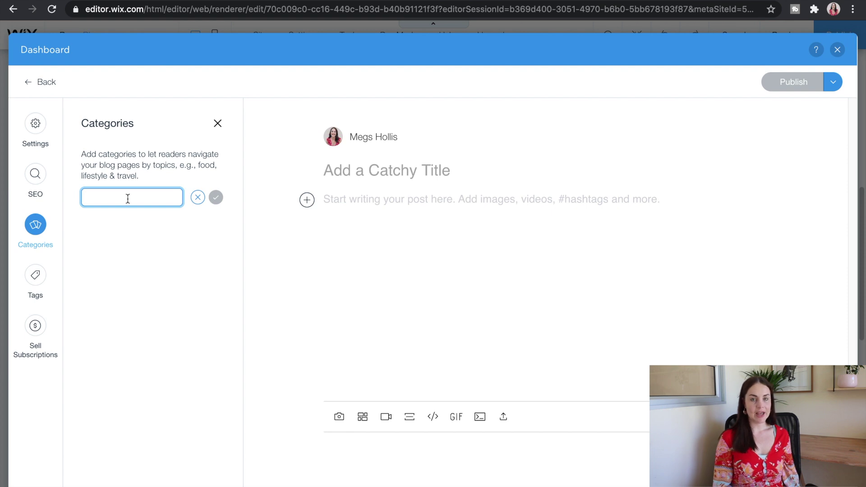
text(YOUTUBE)
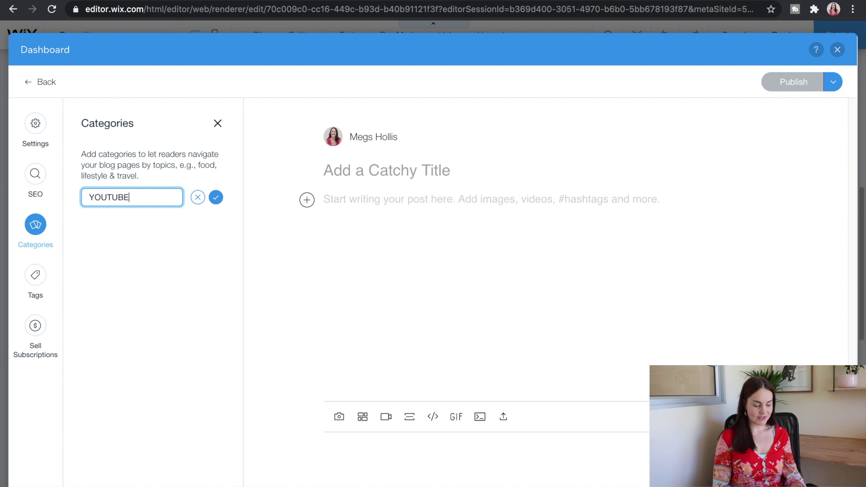
click(217, 196)
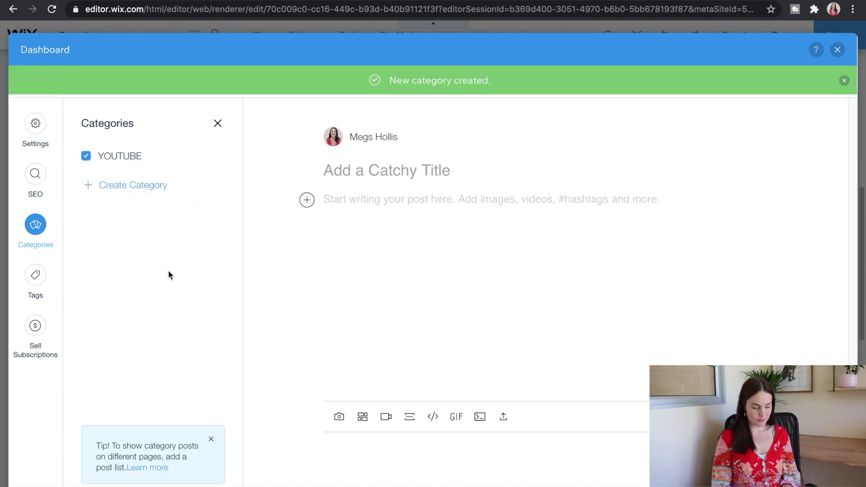
click(140, 185)
click(136, 180)
text(LIFESTYLE)
click(217, 188)
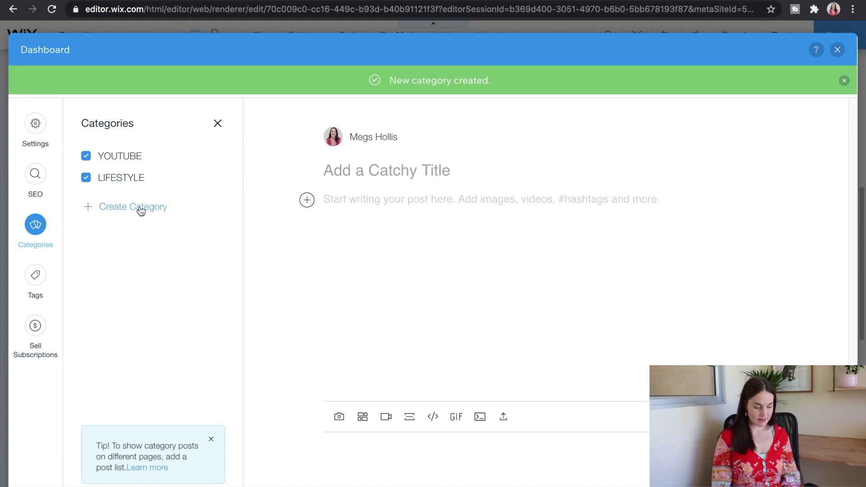
Step: Add and tick a third category, TRAVEL, then return to the post title
click(138, 206)
click(137, 206)
text(TRAVEL)
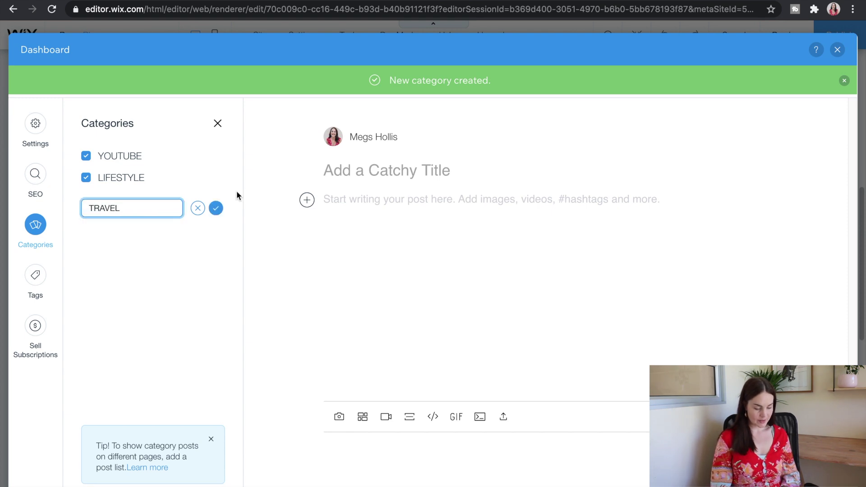
click(219, 207)
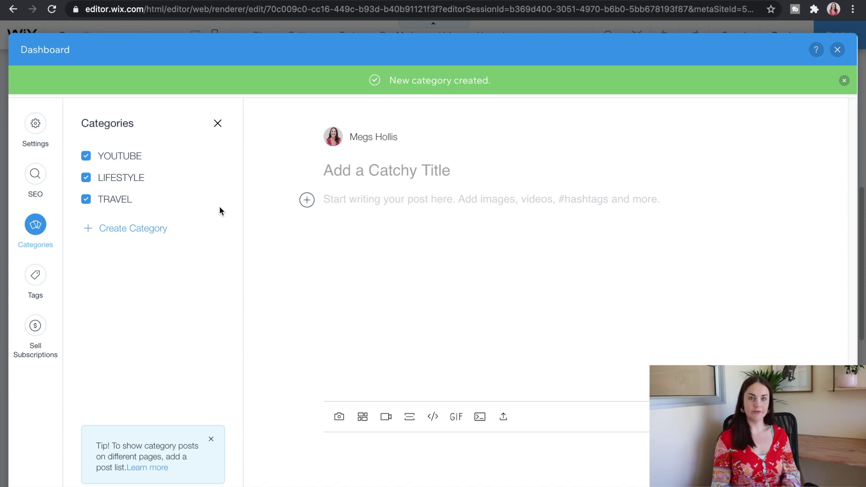
click(387, 169)
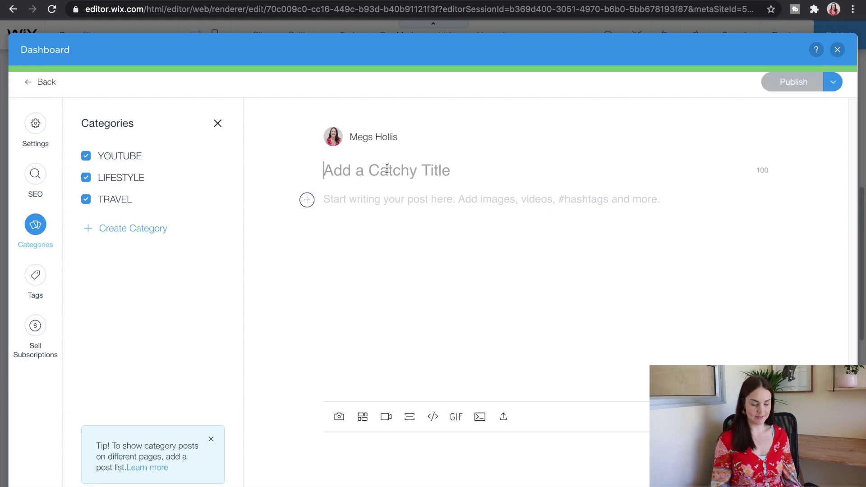
Step: Look through the post's Tags and Sell Subscriptions settings, then close the post editor
click(36, 276)
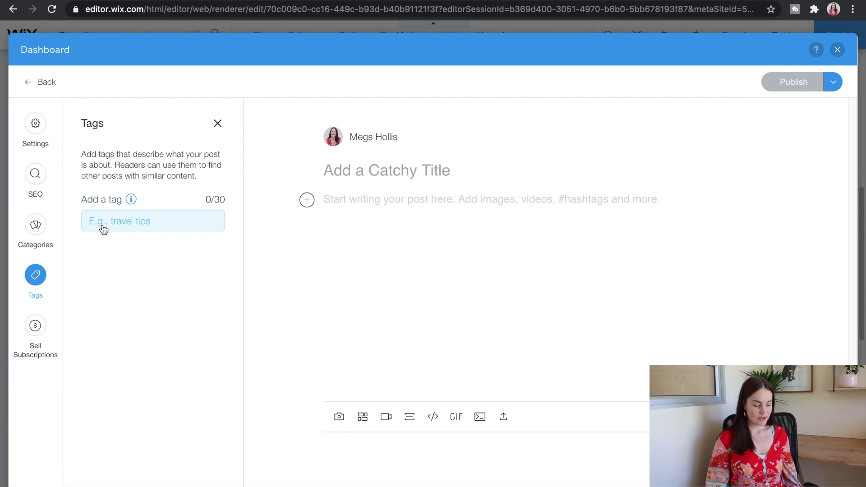
mouse_move(132, 203)
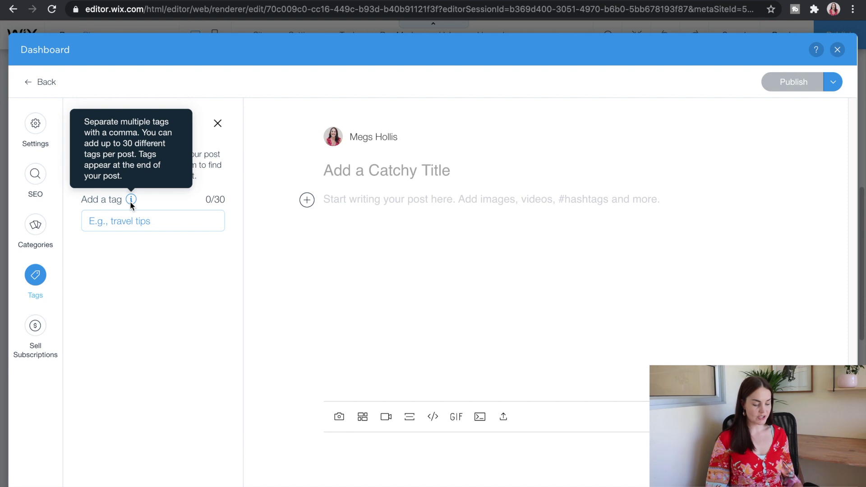
click(32, 333)
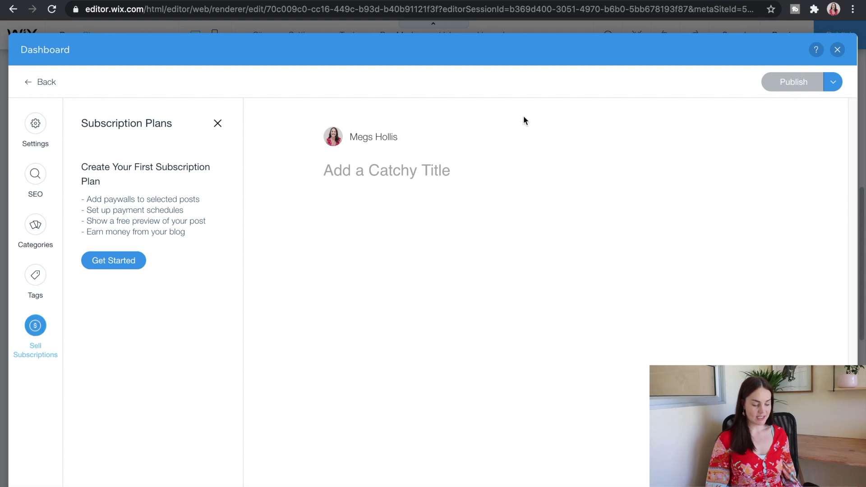
click(837, 50)
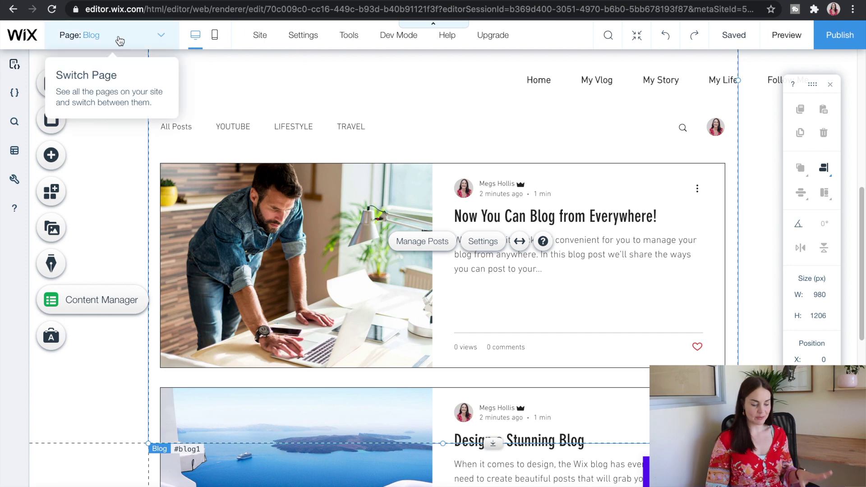
Step: Open the Media panel and browse Free Wix Images, Free Wix Videos and Shutterstock Images
click(118, 39)
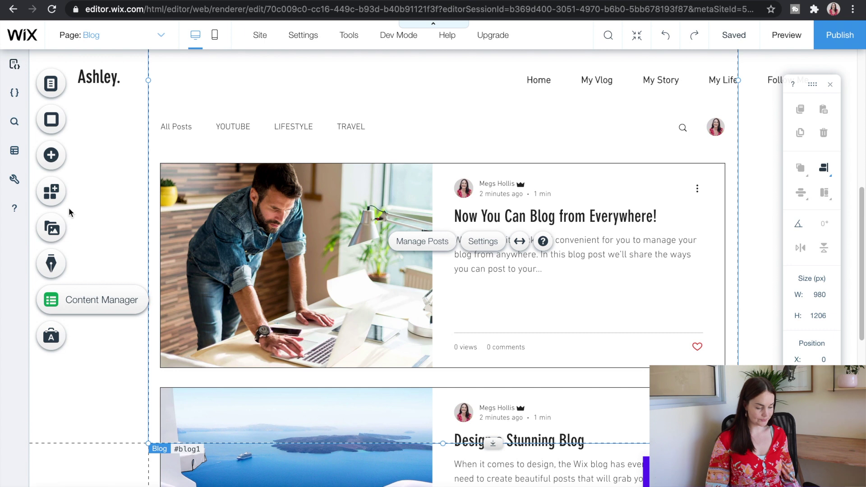
click(52, 230)
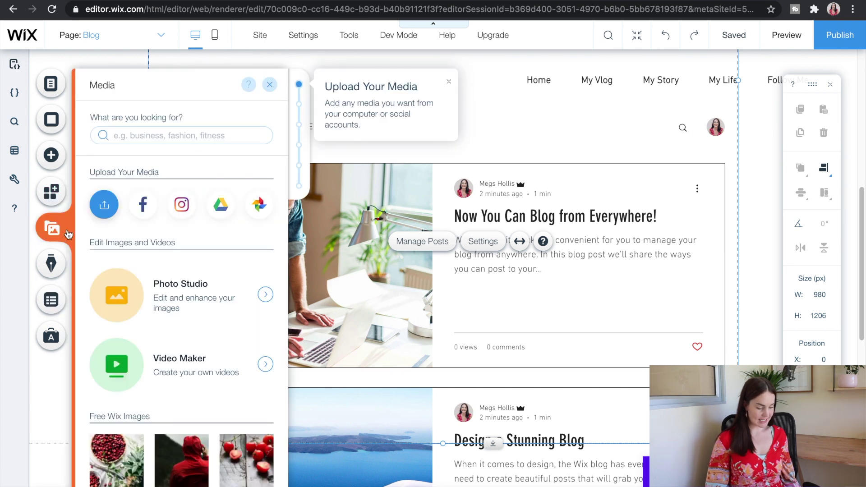
scroll(143, 230, down, 3)
scroll(144, 230, down, 2)
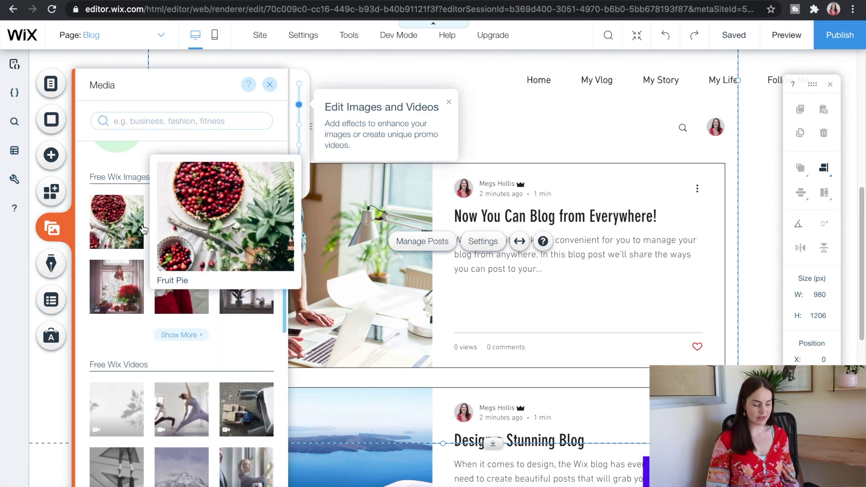
scroll(144, 230, down, 7)
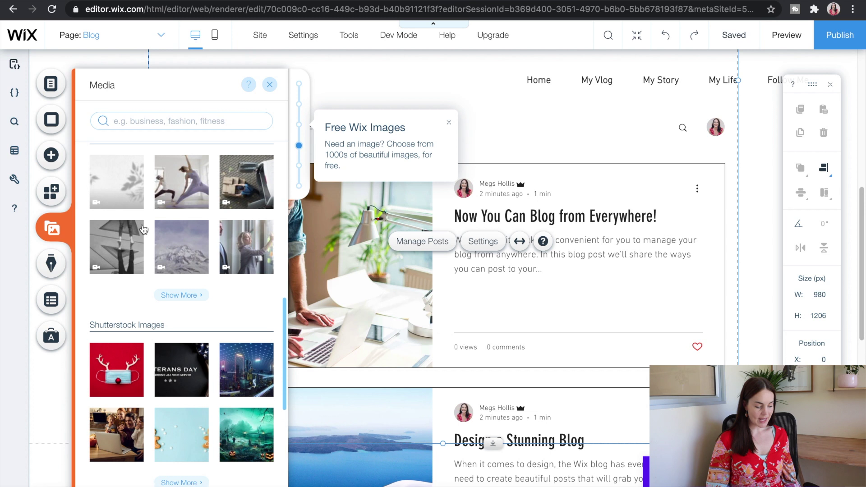
scroll(142, 228, up, 4)
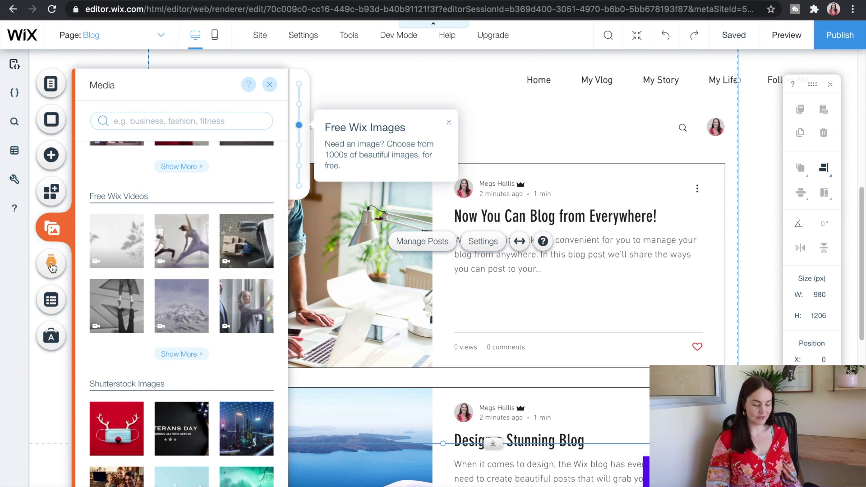
Step: Show the Content Manager's Add Content Elements: dynamic page templates, Dataset and Form Dataset
click(51, 265)
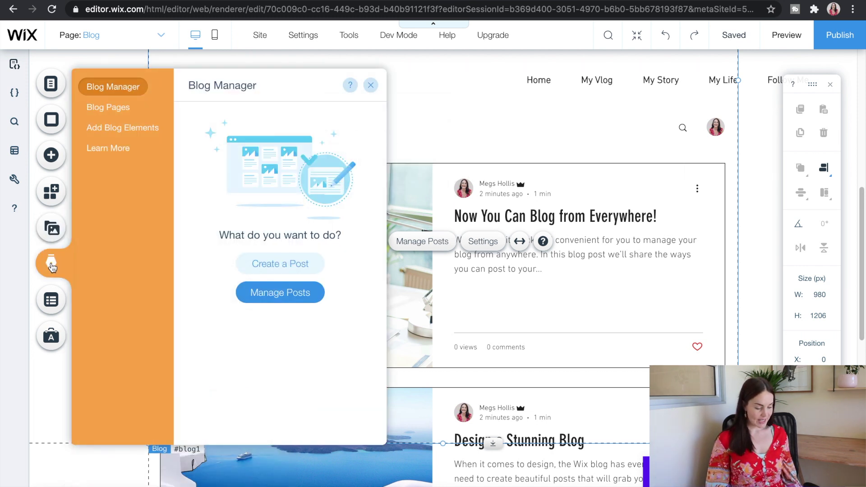
click(54, 302)
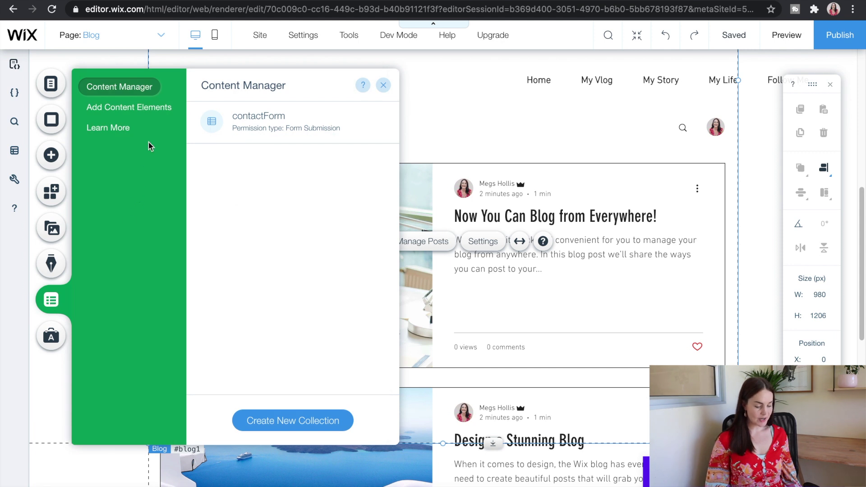
click(151, 108)
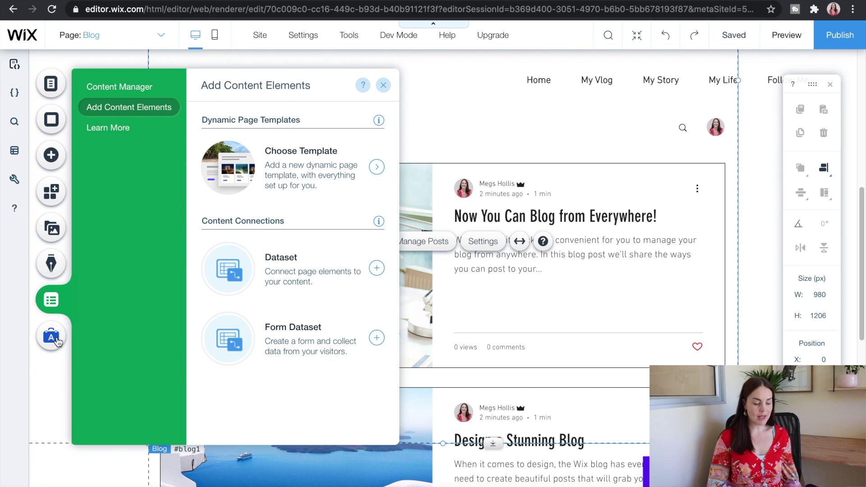
Step: Open the Ascend Marketing & SEO panel, close it, and scroll the Blog page to the top
click(55, 340)
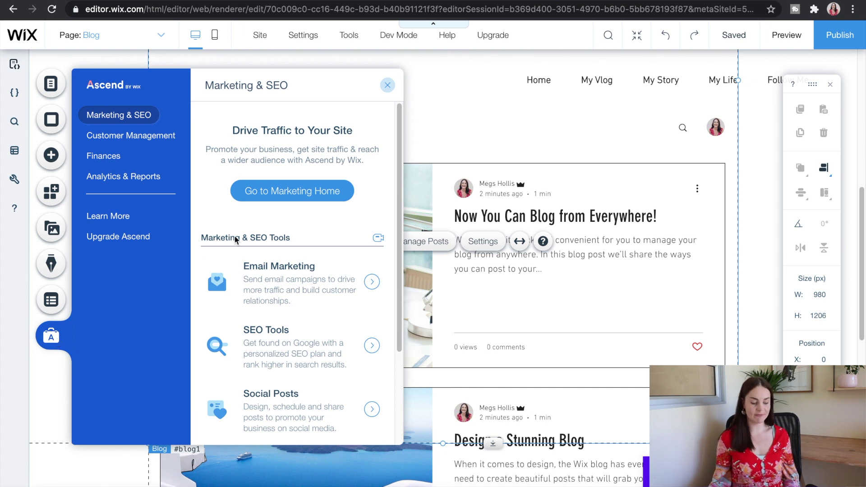
click(388, 86)
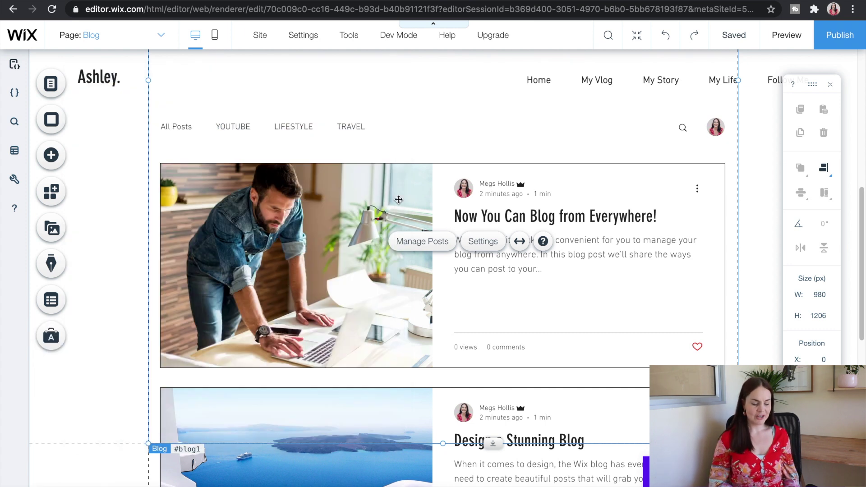
scroll(397, 199, down, 15)
scroll(399, 202, up, 12)
scroll(399, 200, up, 2)
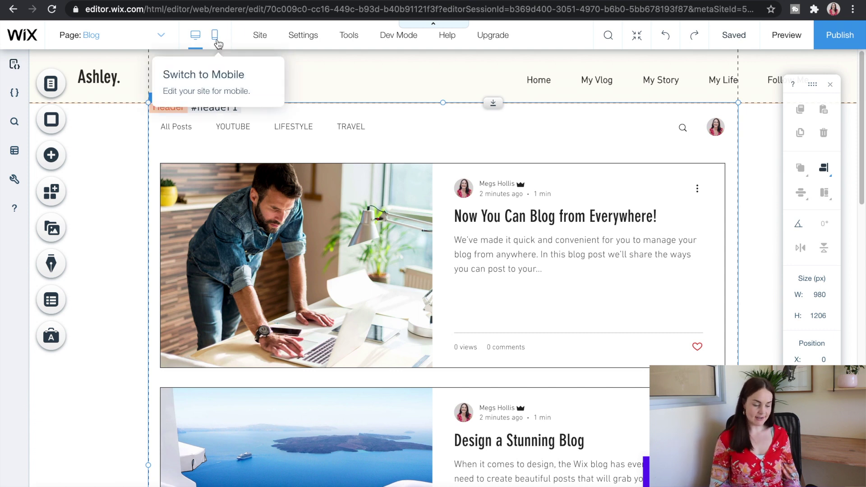
Step: Switch to the mobile editor and inspect the blog feed on the phone preview
click(215, 36)
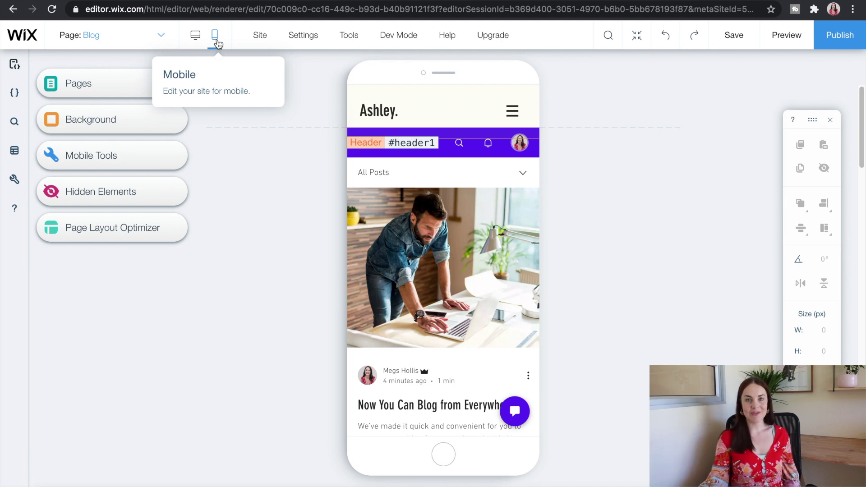
click(430, 212)
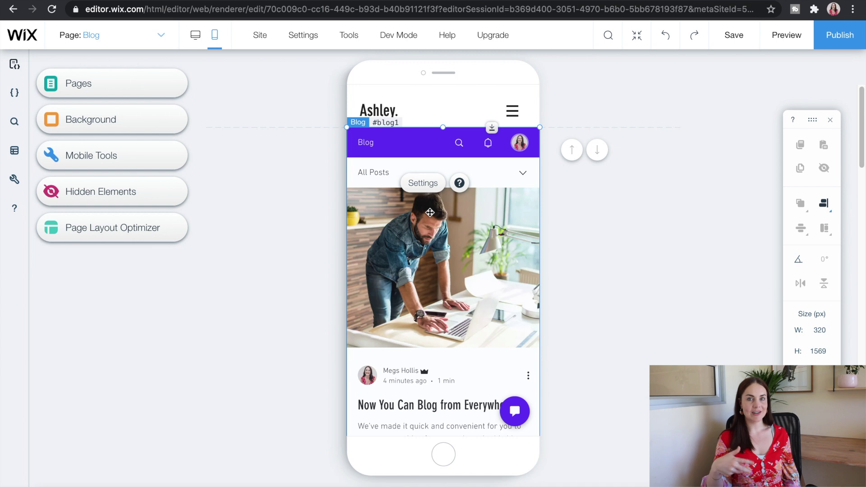
scroll(433, 223, down, 5)
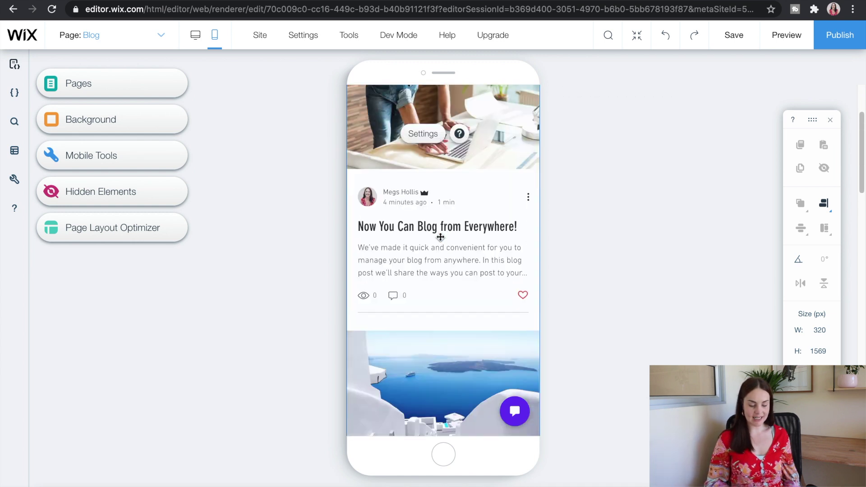
scroll(440, 237, up, 5)
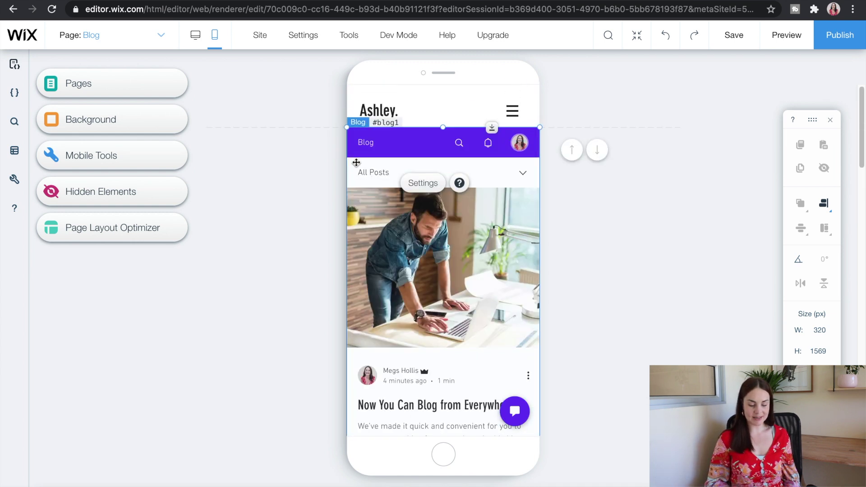
Step: Switch the mobile view to the Home page and select its top strip
click(152, 43)
click(131, 90)
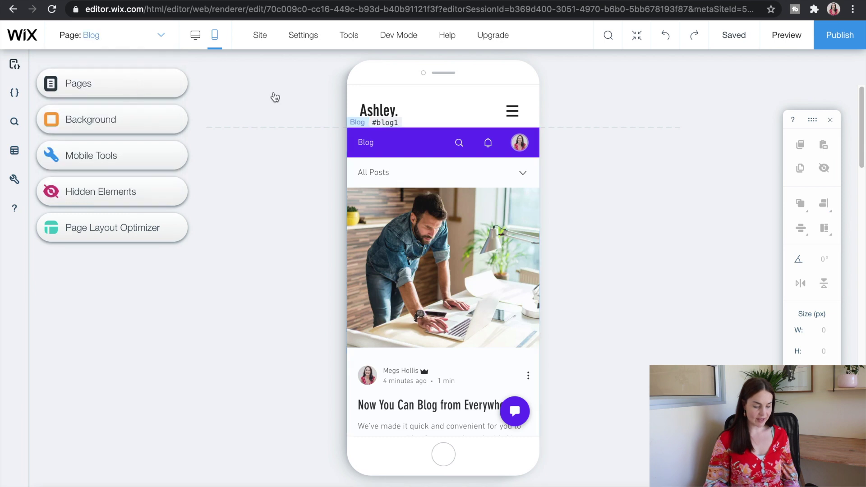
click(462, 194)
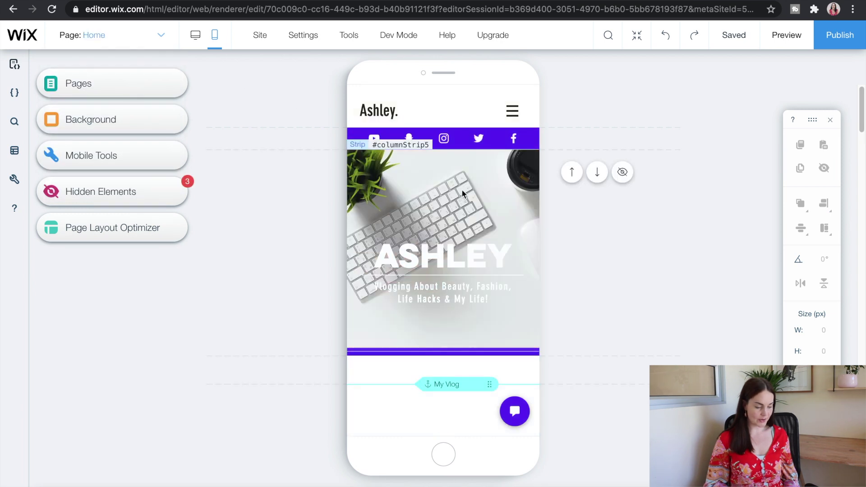
click(462, 193)
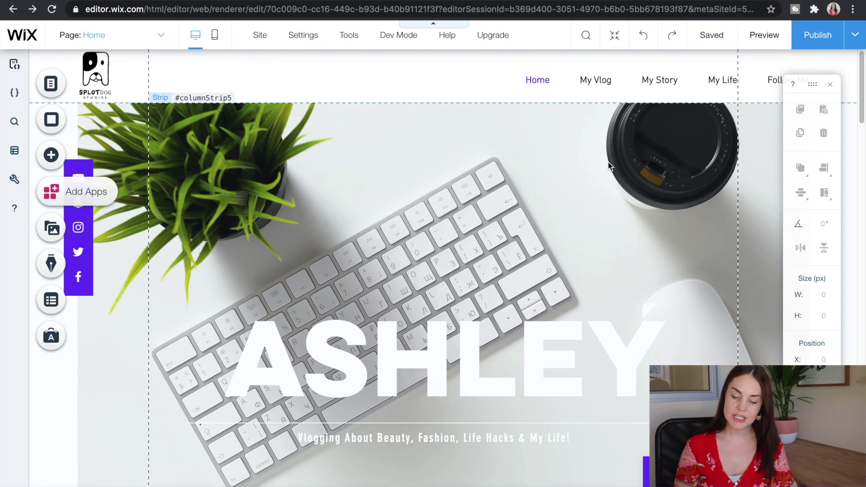
click(638, 84)
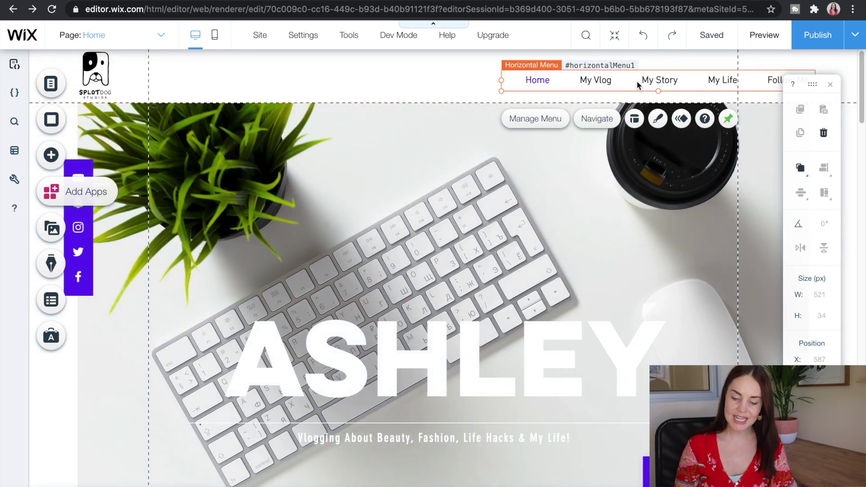
click(543, 120)
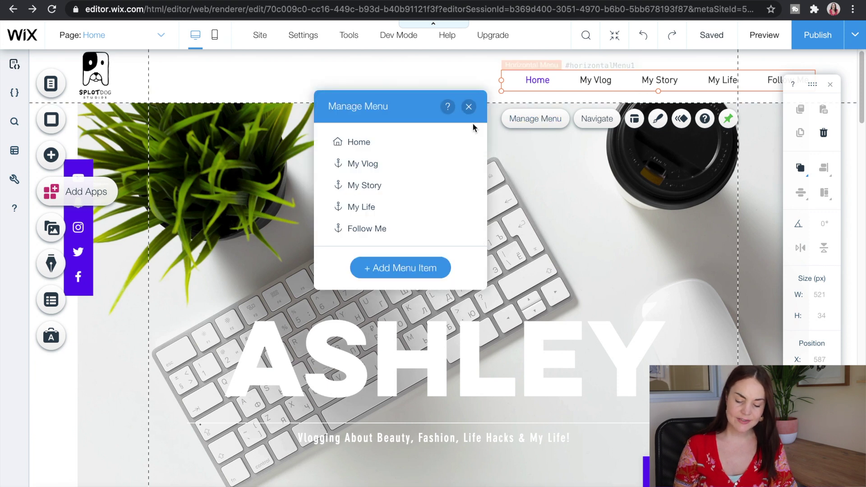
click(469, 107)
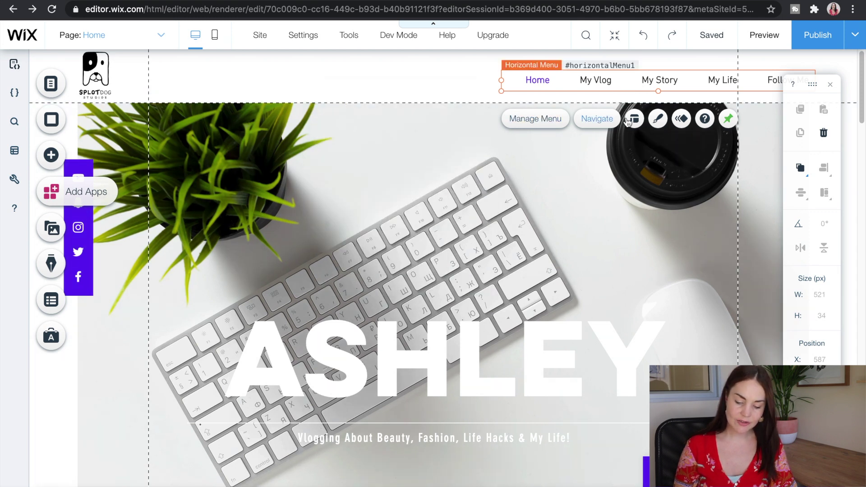
click(658, 119)
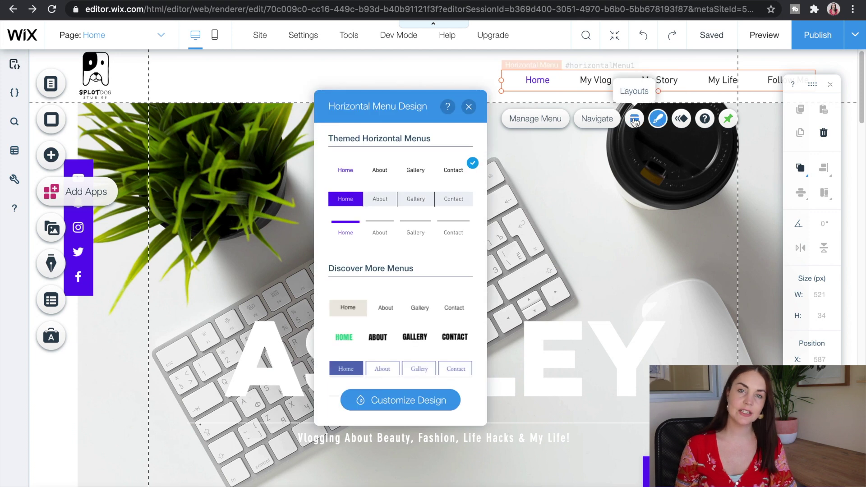
click(408, 63)
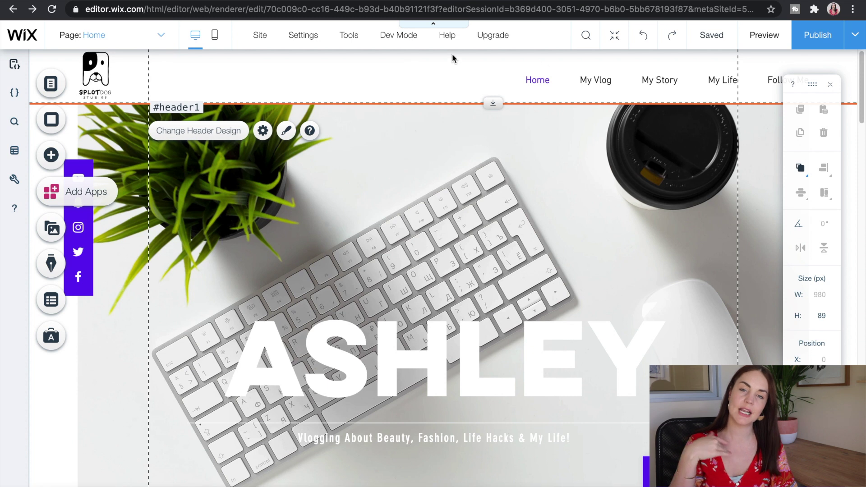
click(615, 91)
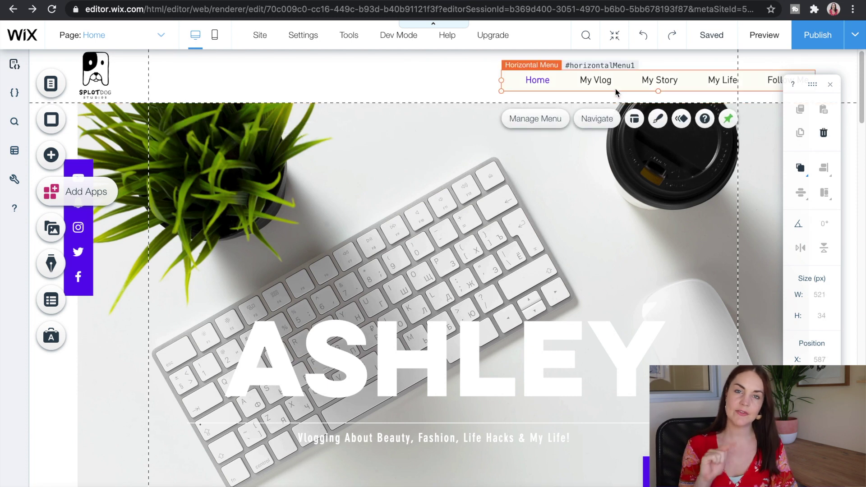
click(659, 119)
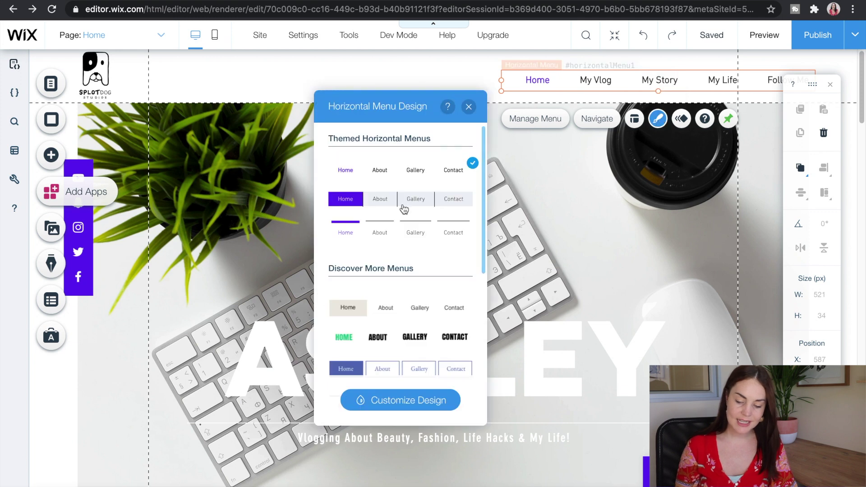
scroll(404, 209, down, 4)
scroll(403, 209, down, 3)
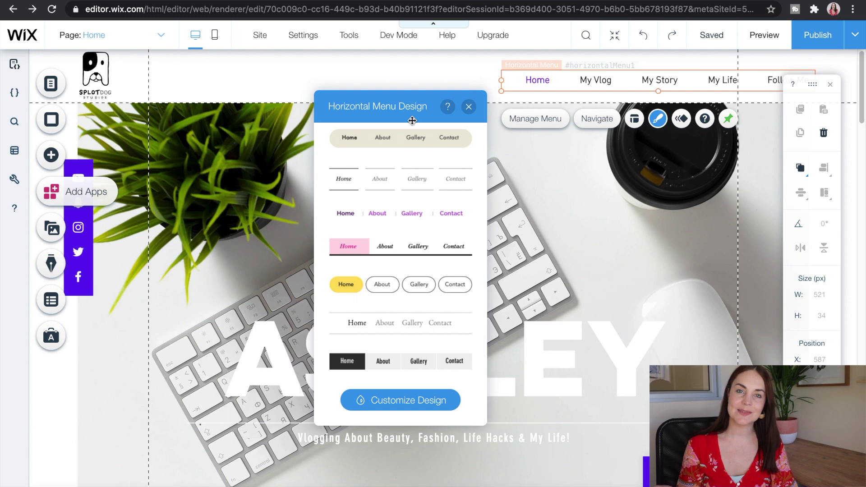
click(410, 74)
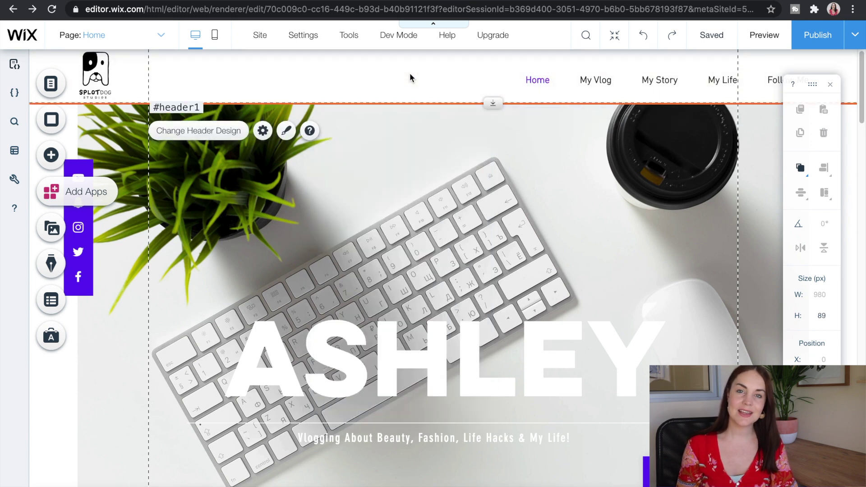